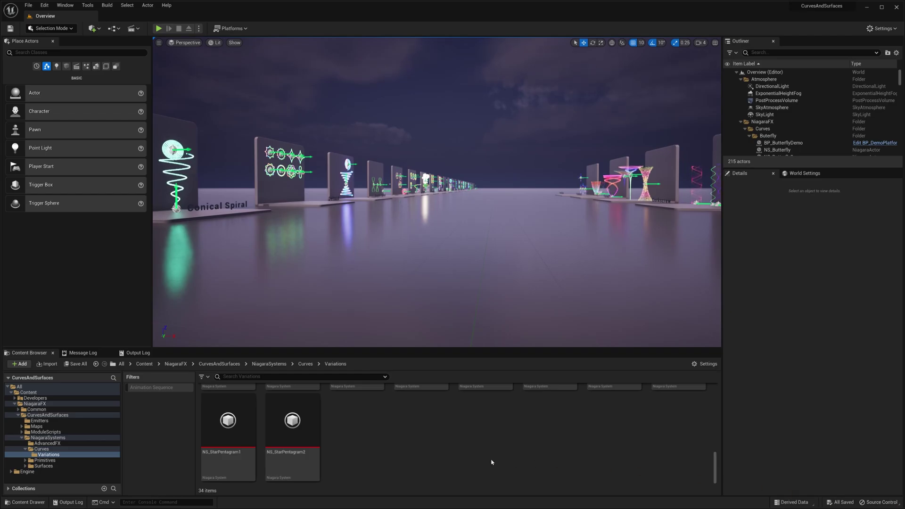
- Create a Niagara system in the Variations folder from selected emitters, adding the NE Base GPUEmitter parent emitter
right_click(376, 442)
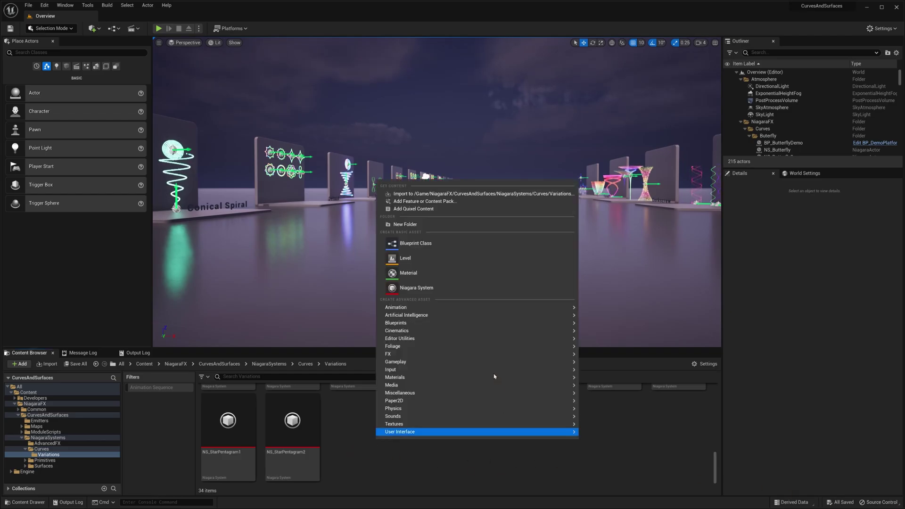
click(423, 289)
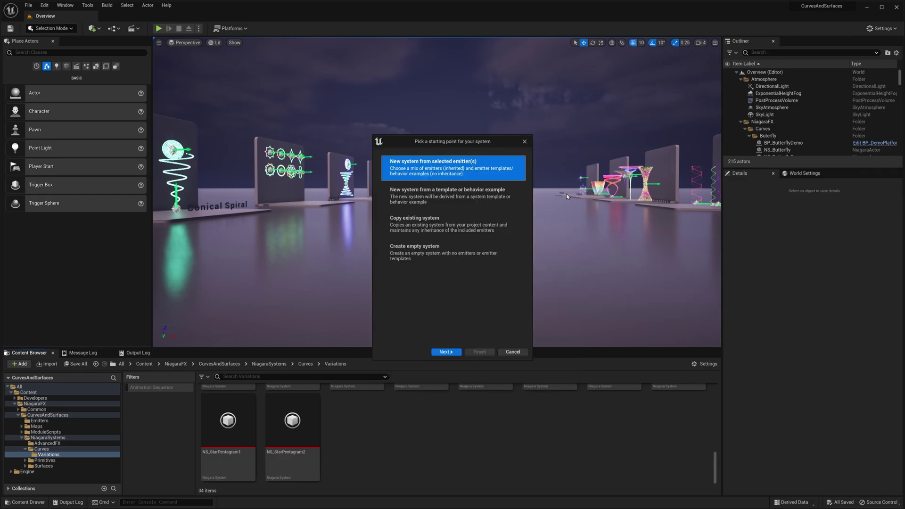
click(463, 349)
click(460, 183)
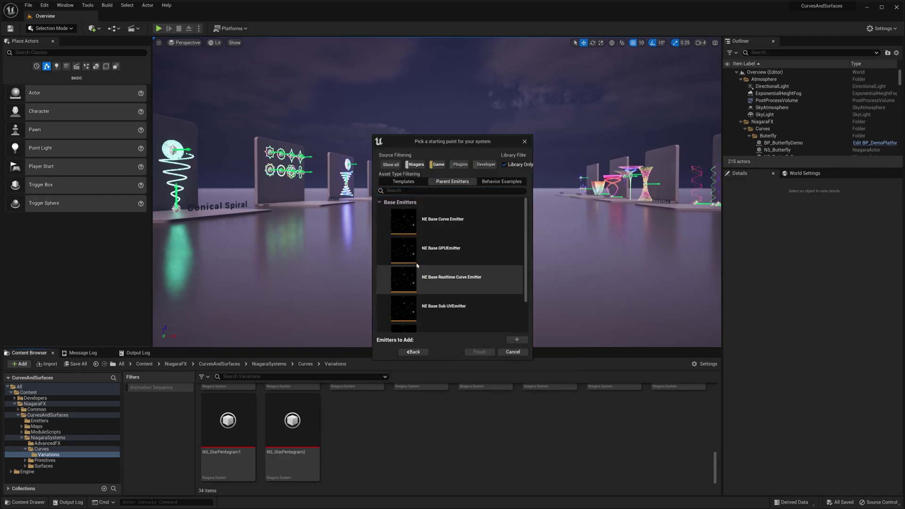
click(466, 254)
click(517, 339)
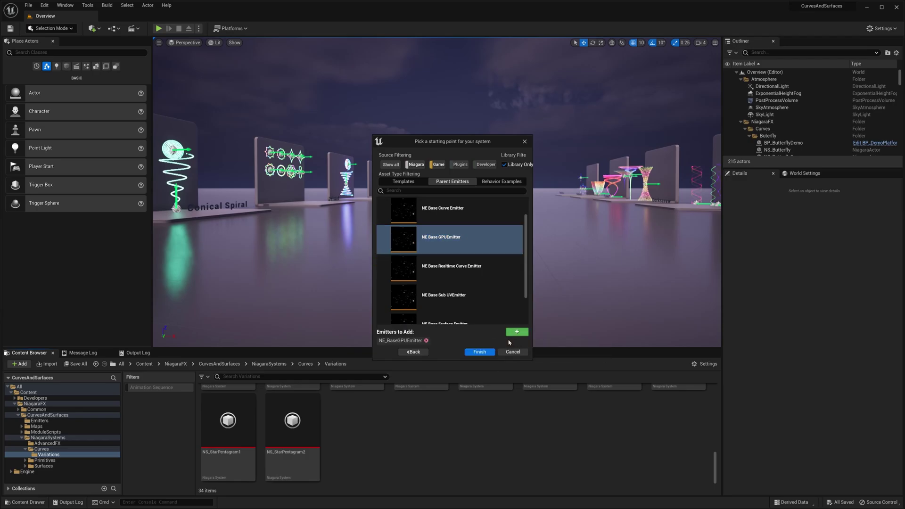
click(479, 352)
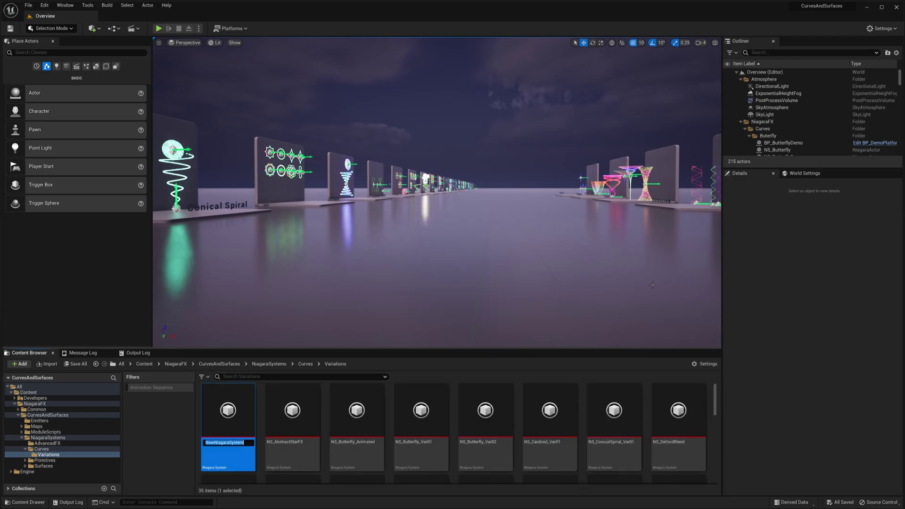
- Name the new Niagara system NS_TestCurveFX and open it for editing
text(NS_T)
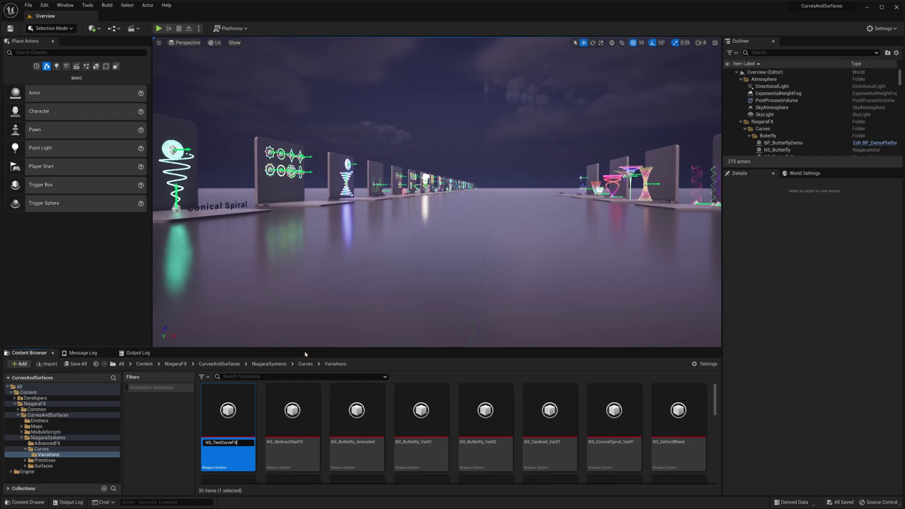
text(estCurveFX)
key(Return)
double_click(356, 412)
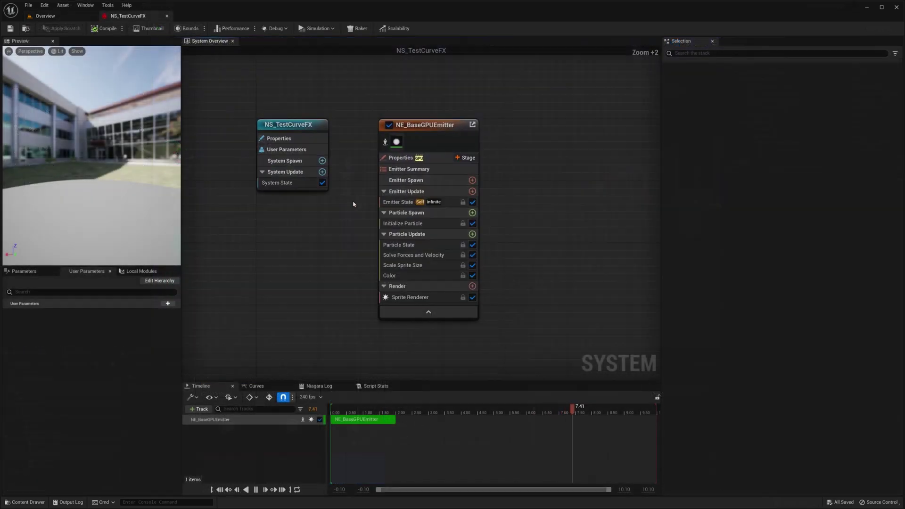
- Add a Spawn Rate module to Emitter Update and set its spawn rate to 1000
click(471, 191)
text(spaw)
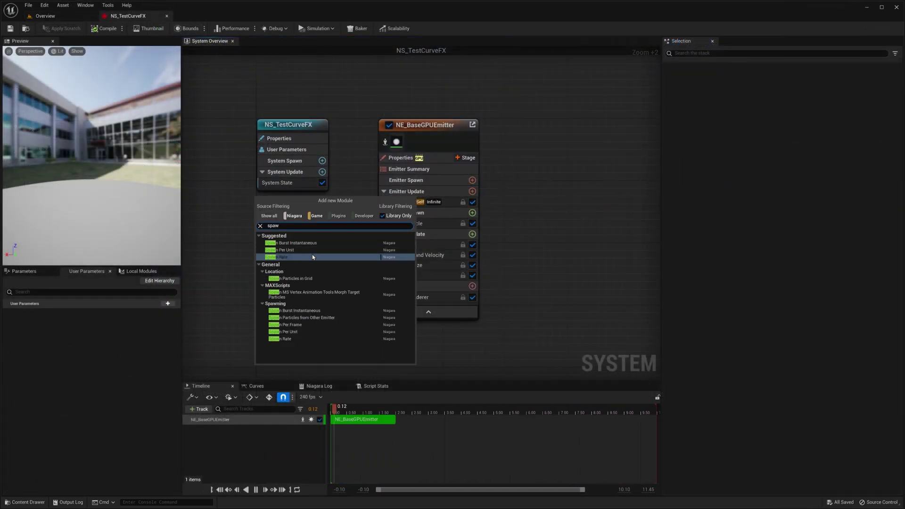
click(312, 257)
click(753, 93)
text(100)
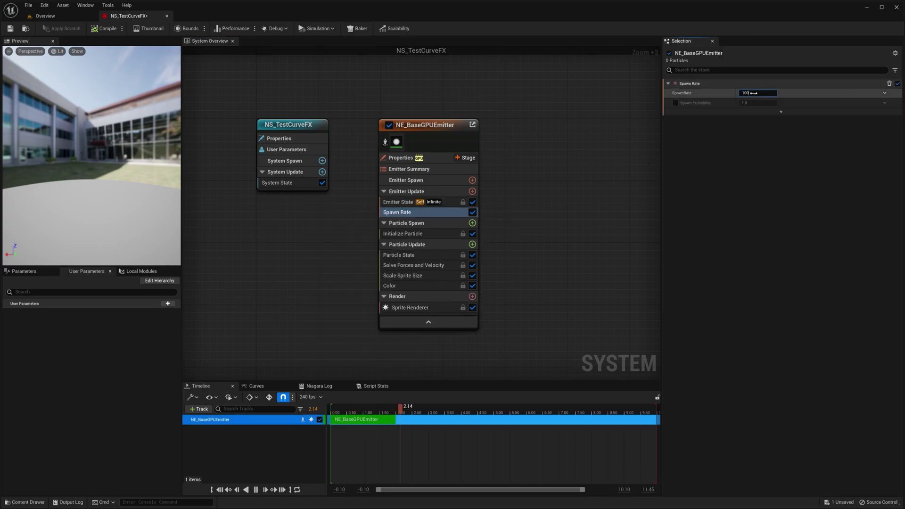
text(0)
key(Return)
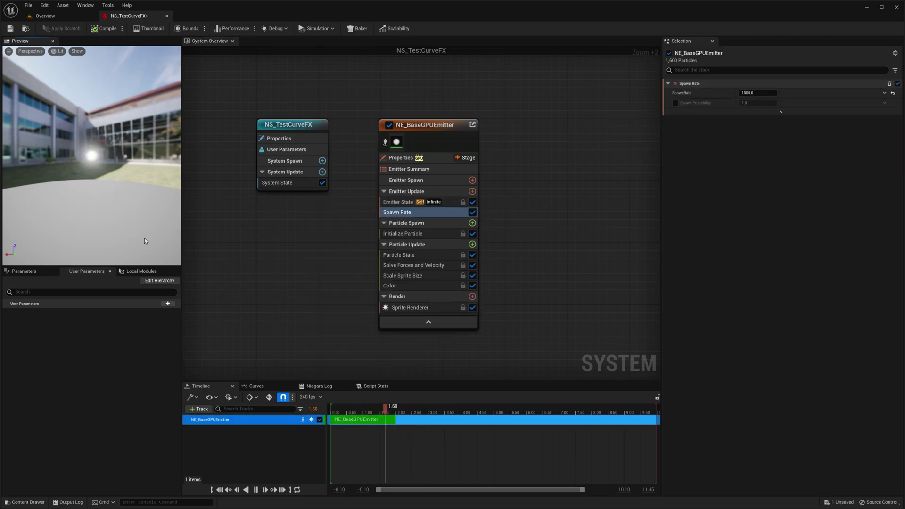
- Add the NMS Initialize Curve module to Particle Spawn and set its radius to 50
click(472, 223)
text(nms)
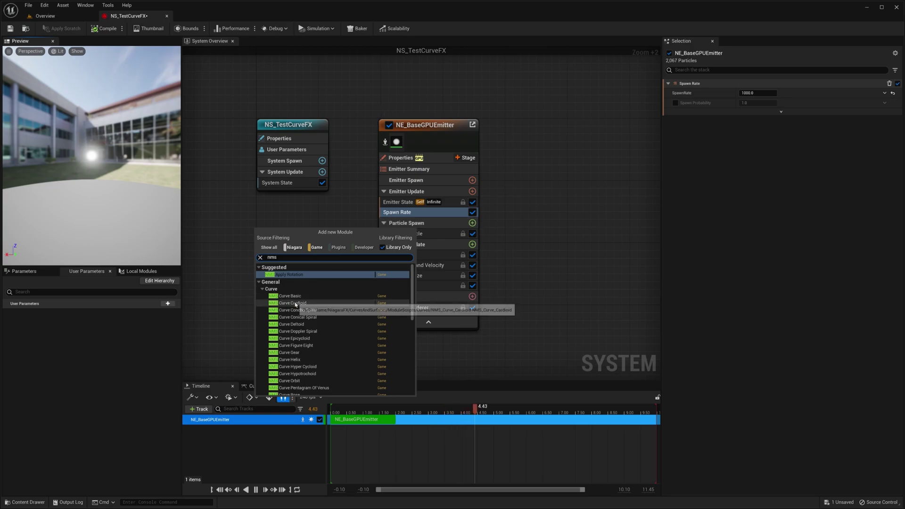
scroll(295, 305, down, 10)
click(292, 380)
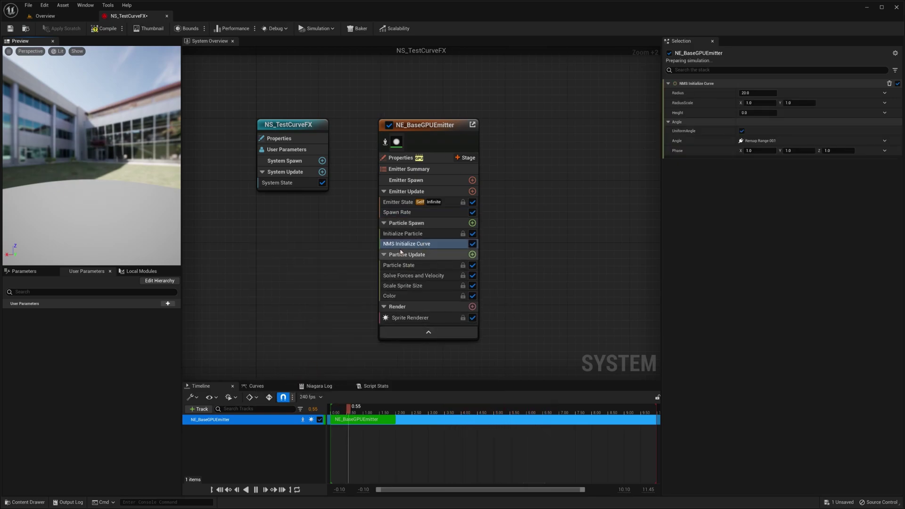
click(758, 93)
text(50)
key(Return)
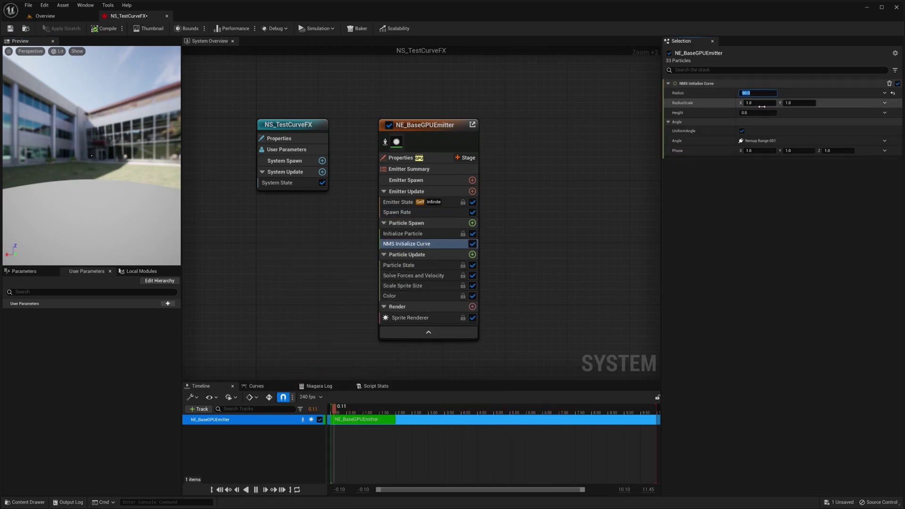
- Add the NMS Set Transform module to Particle Spawn
click(473, 223)
text(nms set)
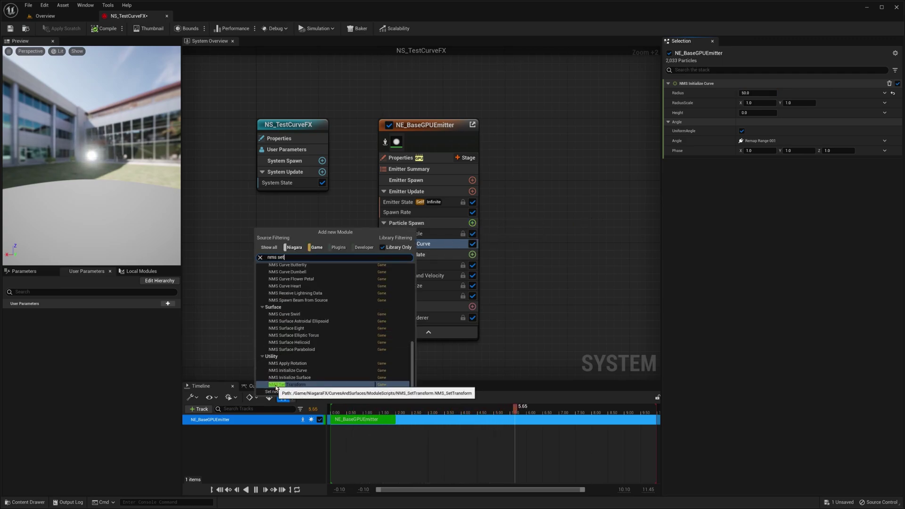
click(276, 384)
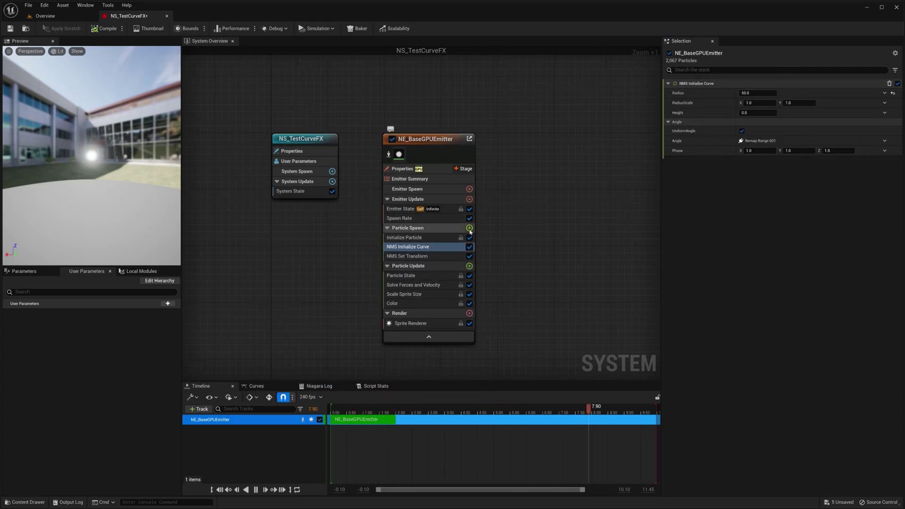
- Add the NMS Curve Heart module to Particle Spawn, placed between NMS Initialize Curve and NMS Set Transform
click(469, 229)
text(nms)
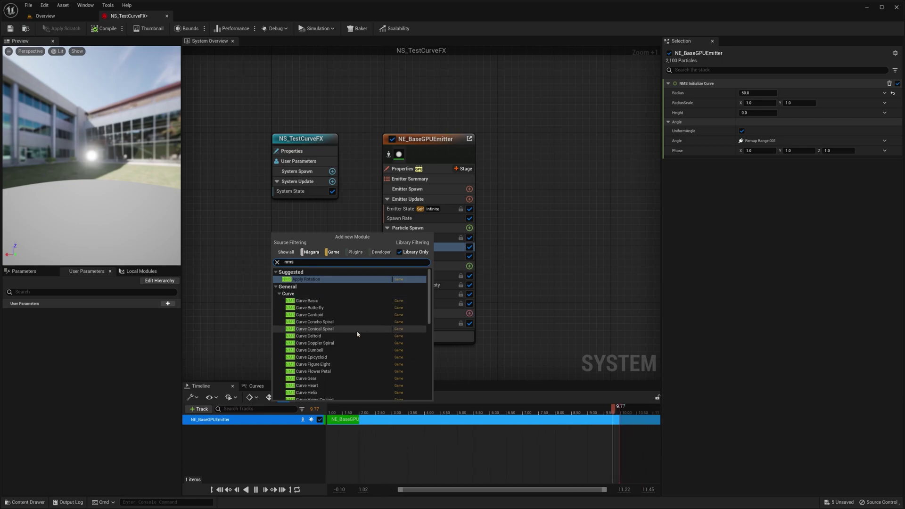
scroll(358, 330, down, 3)
scroll(355, 332, down, 1)
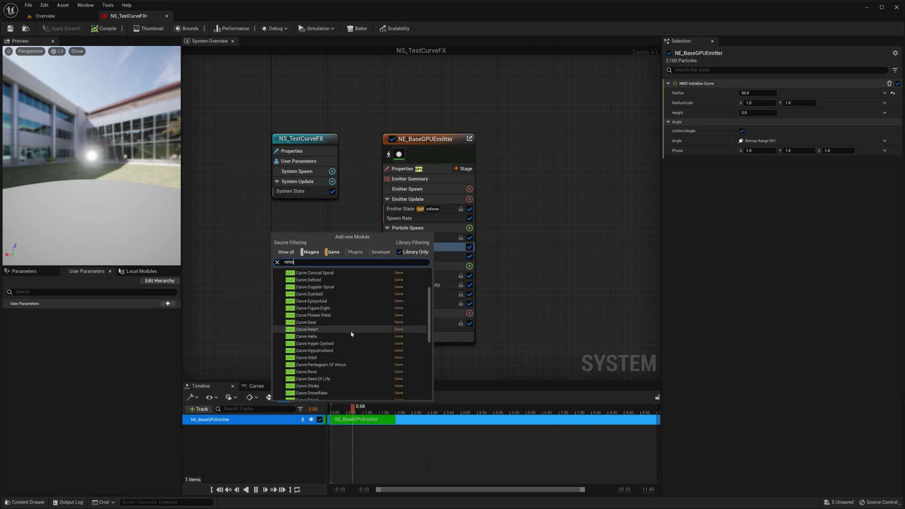
click(305, 333)
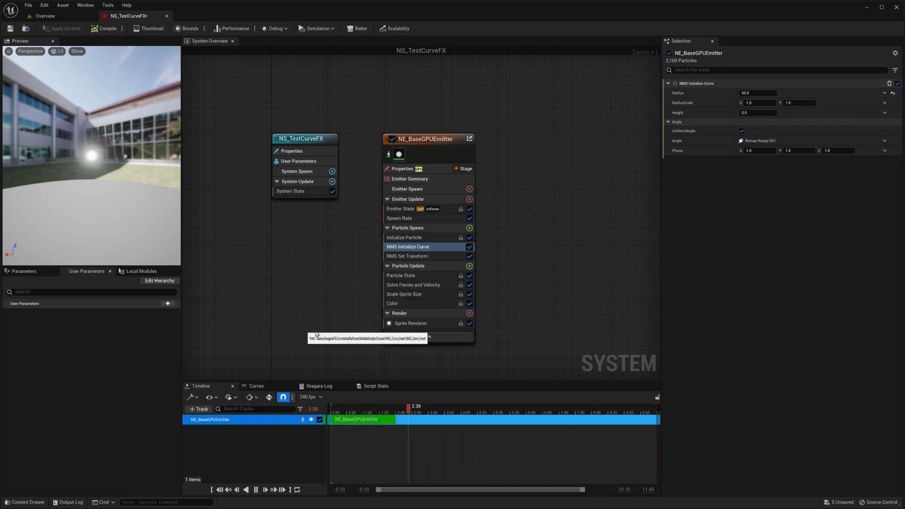
drag(403, 267, 403, 259)
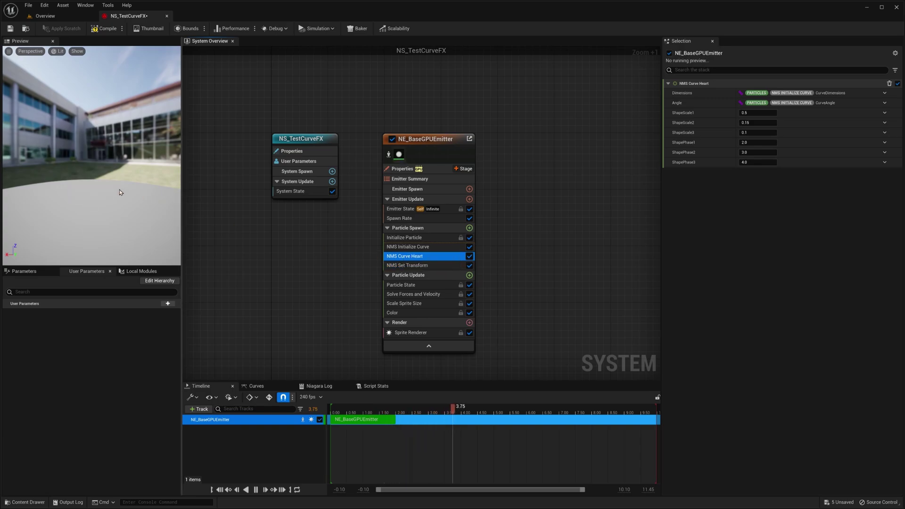
- Set the emitter's spawn rate to 5000 in the Spawn Rate module
mouse_move(108, 198)
mouse_down()
mouse_move(118, 212)
mouse_move(107, 198)
mouse_up()
scroll(103, 191, down, 3)
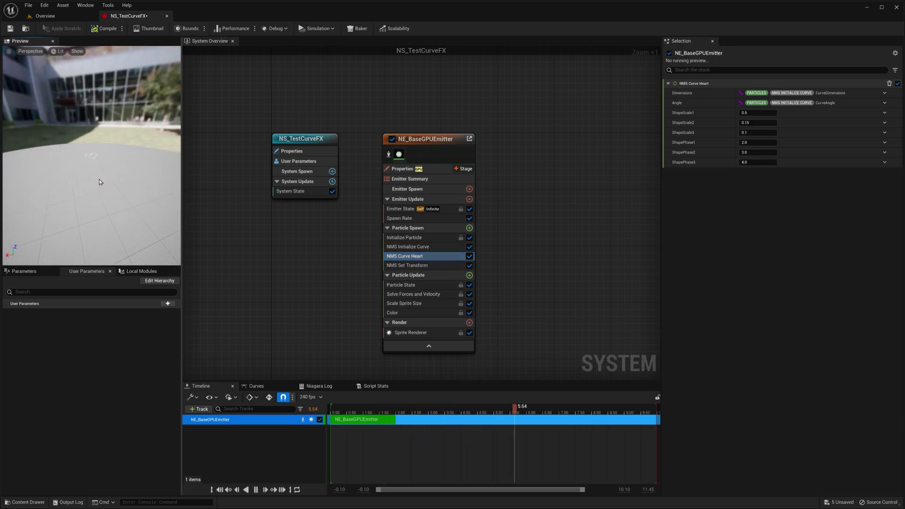
drag(97, 162, 88, 183)
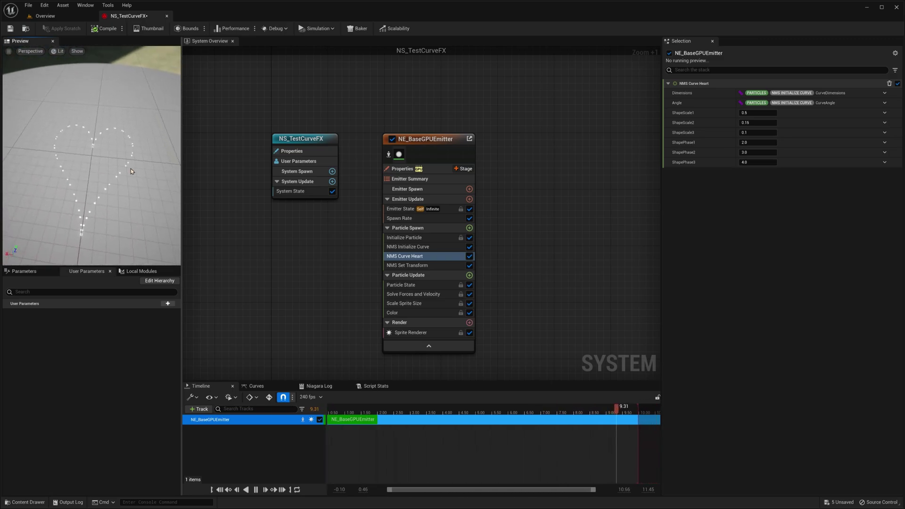
click(400, 218)
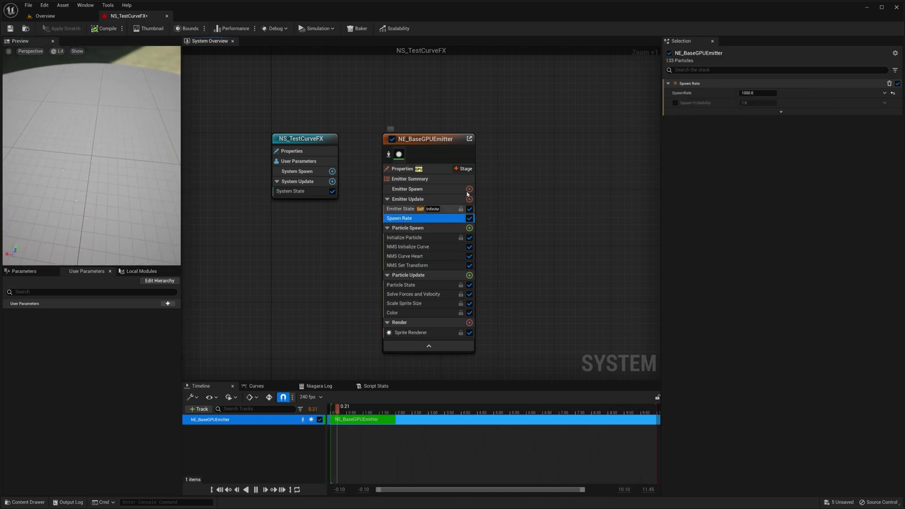
click(749, 94)
text(5000)
key(Return)
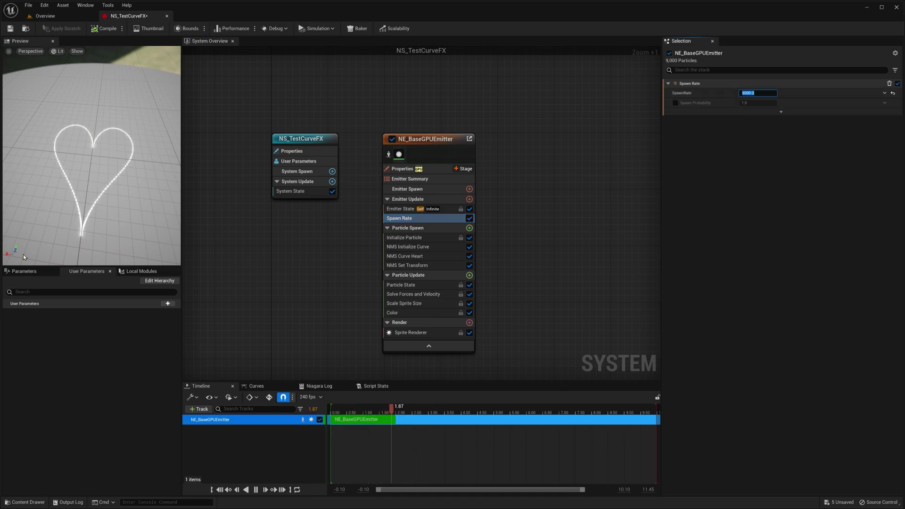
- In NMS Initialize Curve, adjust the radius to about 60.35 and the radius scale X to about 1.19
click(405, 247)
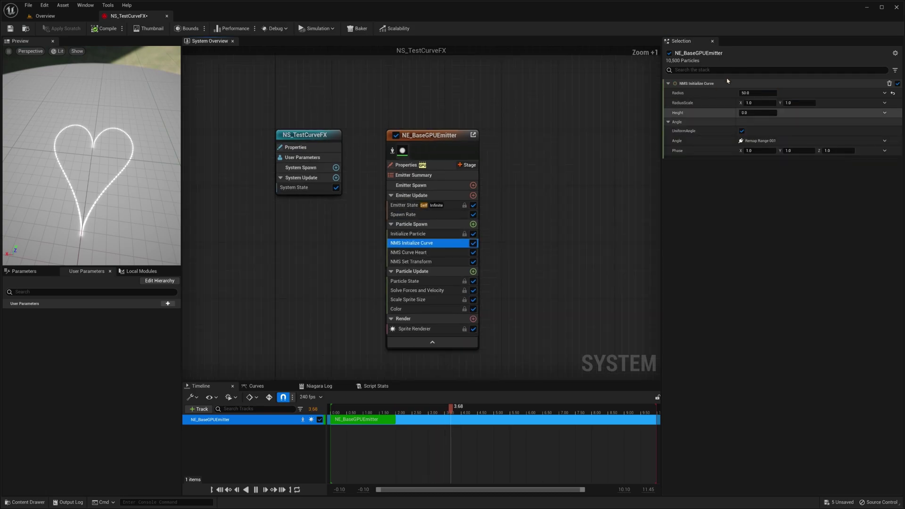
mouse_move(764, 93)
mouse_down()
mouse_move(753, 93)
mouse_move(771, 93)
mouse_move(764, 103)
mouse_up()
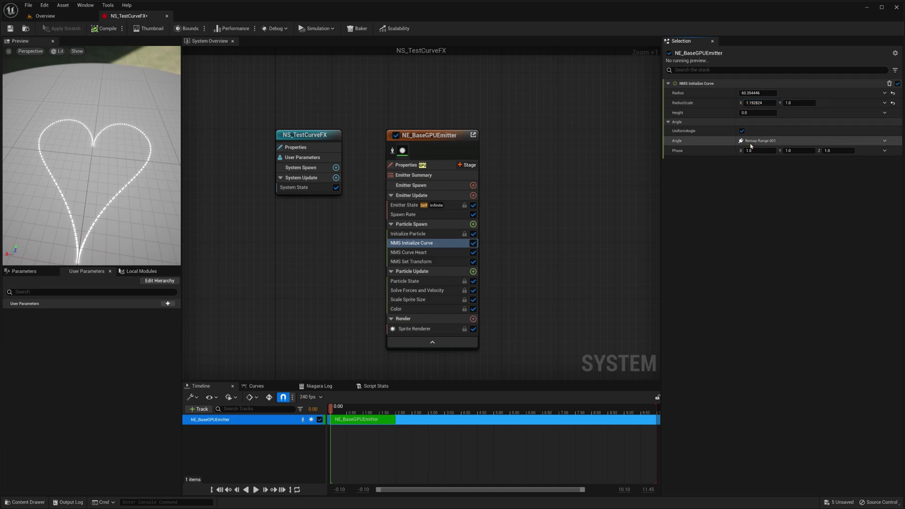
- Drive the NMS Initialize Curve angle with a Random Range Float and set its maximum to 360
click(884, 141)
text(ran)
click(752, 188)
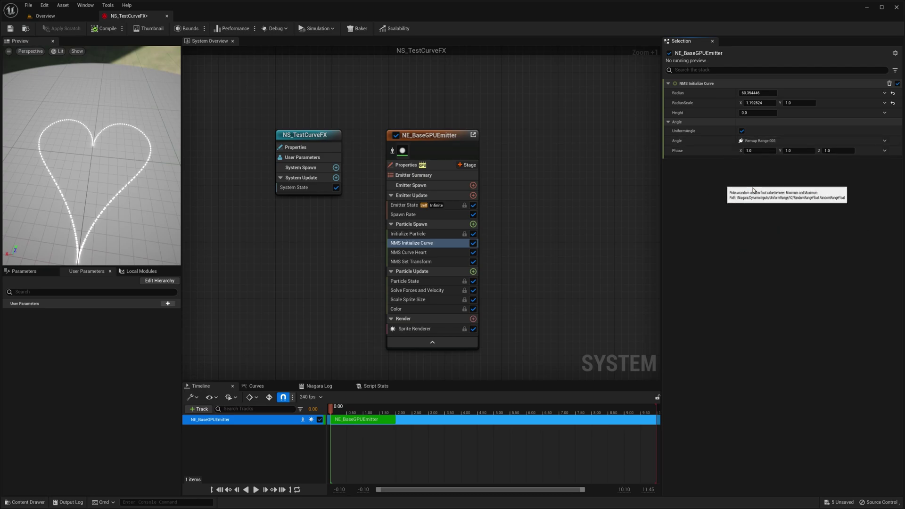
text(3)
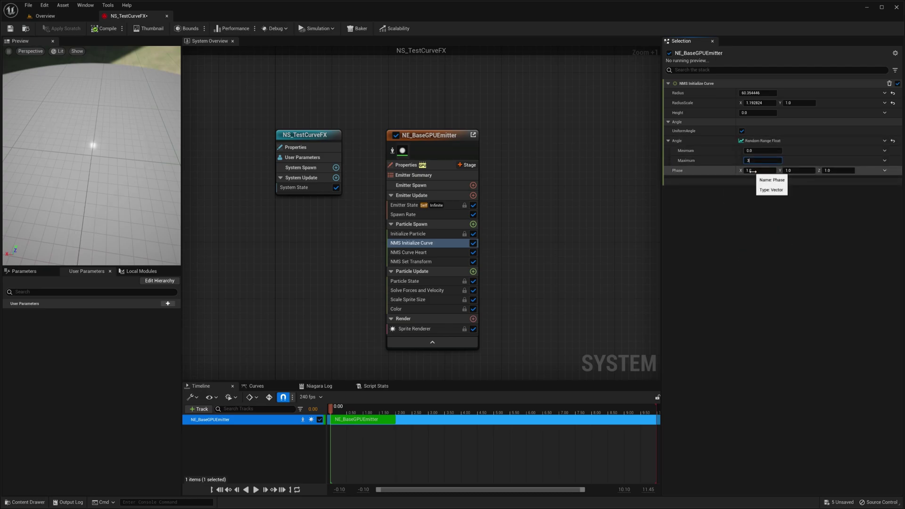
text(60)
key(Return)
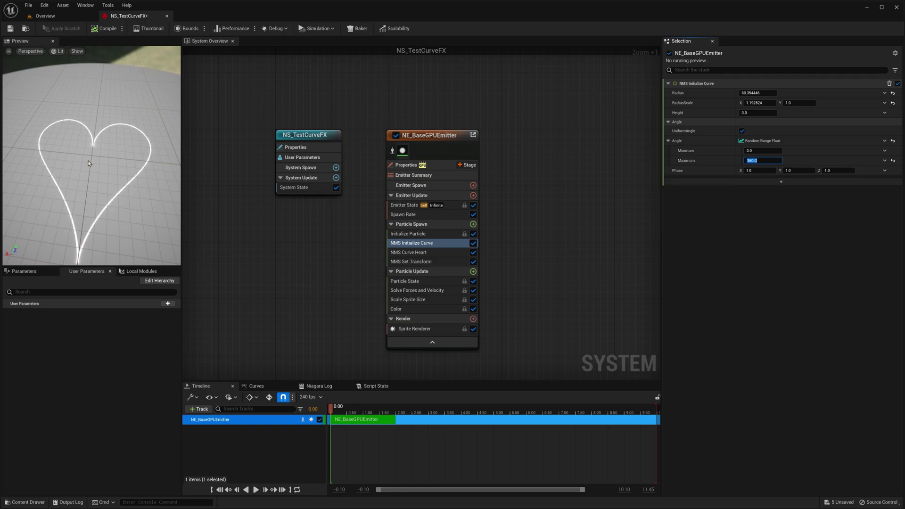
- Try a maximum of 180 and a minimum of 90 for the random angle, restoring the range to 0 to 360
drag(86, 157, 94, 105)
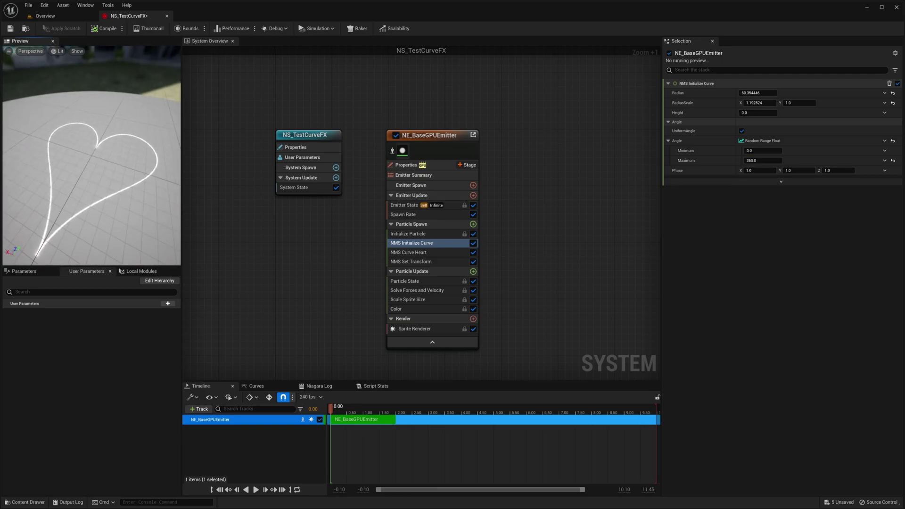
drag(98, 153, 97, 147)
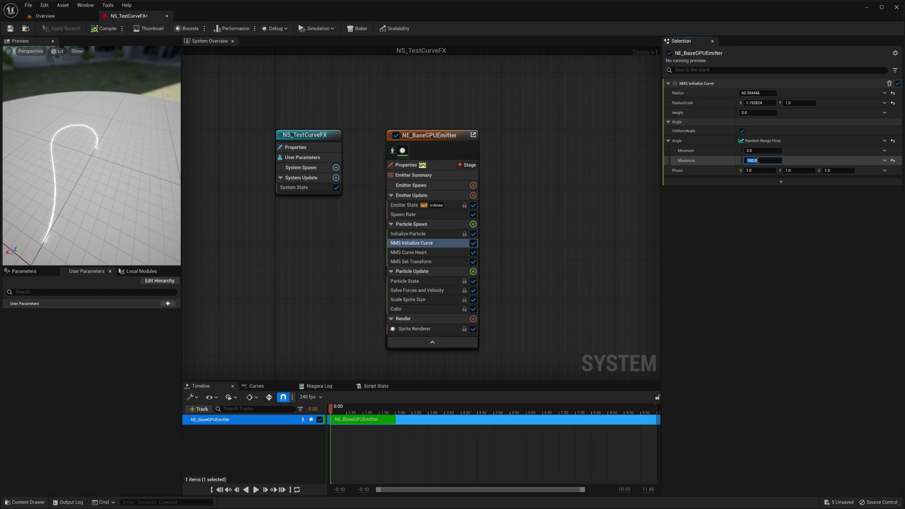
click(756, 160)
text(360)
key(Return)
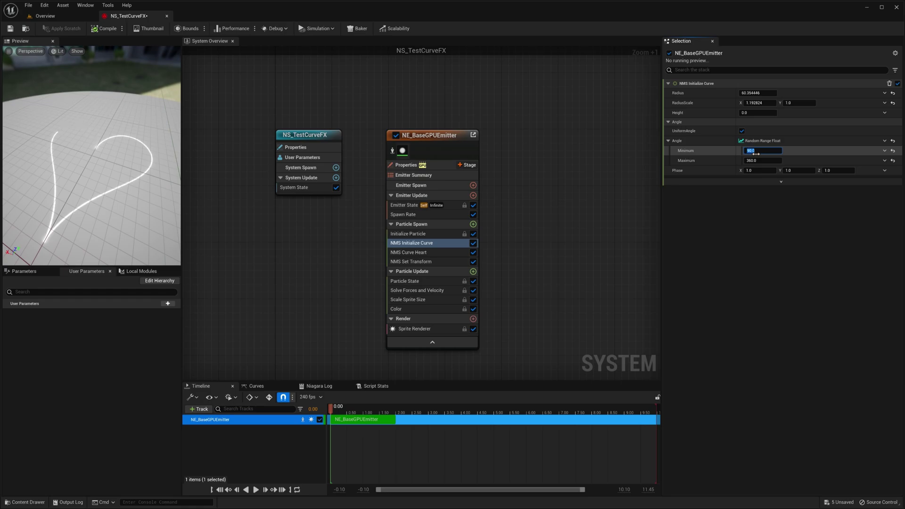
text(0)
key(Return)
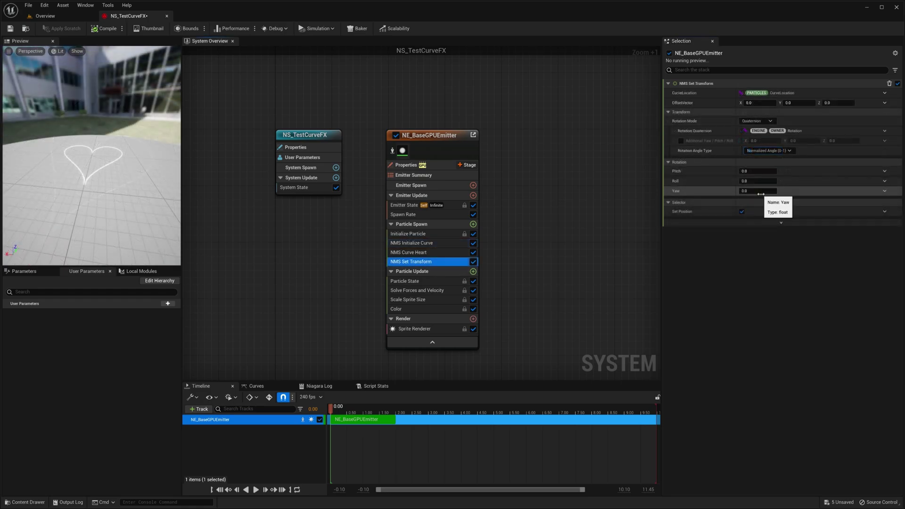
- In NMS Set Transform, try a yaw of 90, return it to 0, and set the roll to -90
click(760, 193)
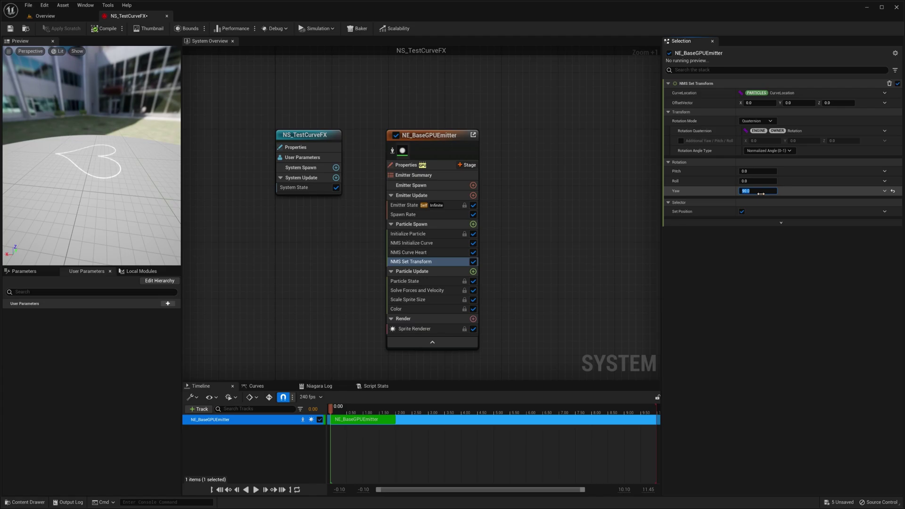
click(755, 181)
text(9)
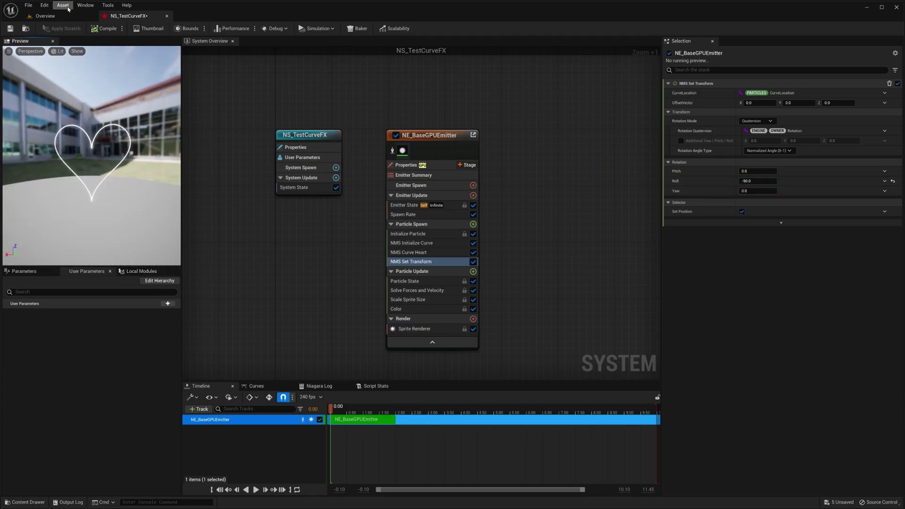
- Open the preview scene settings, expand the lighting and environment groups, and hide the environment and floor
click(85, 6)
click(122, 75)
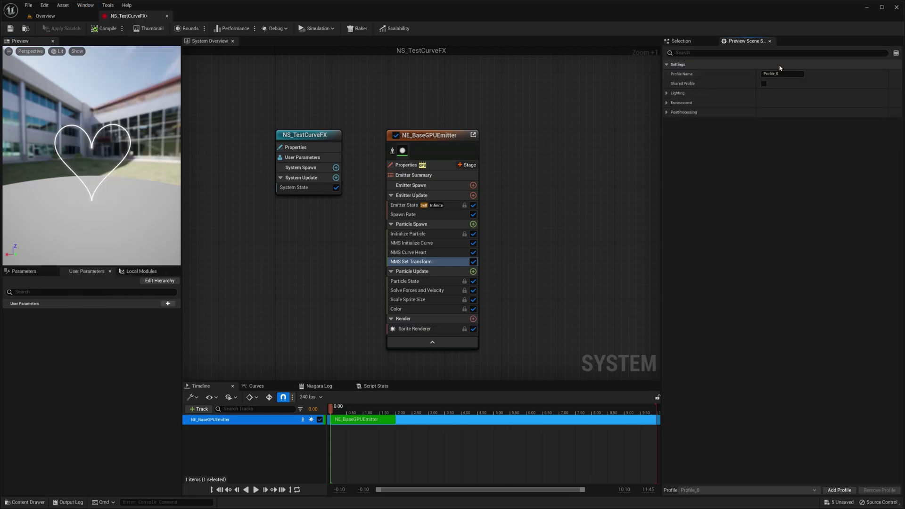
click(666, 93)
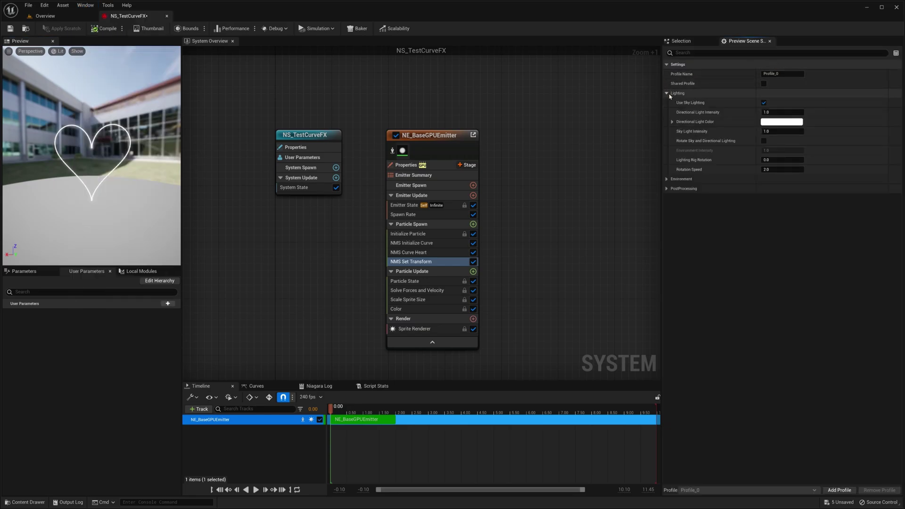
click(665, 179)
click(764, 188)
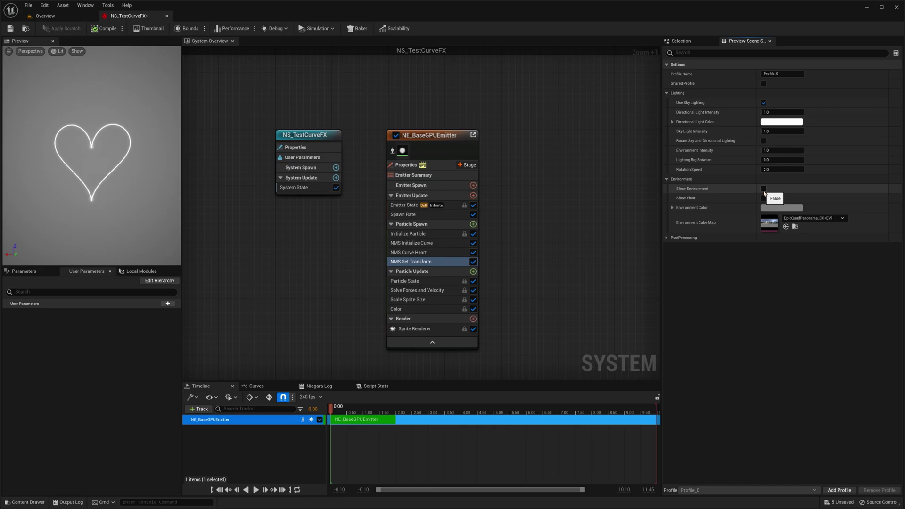
- Set the preview scene's environment color to a dark purple
click(782, 207)
click(657, 244)
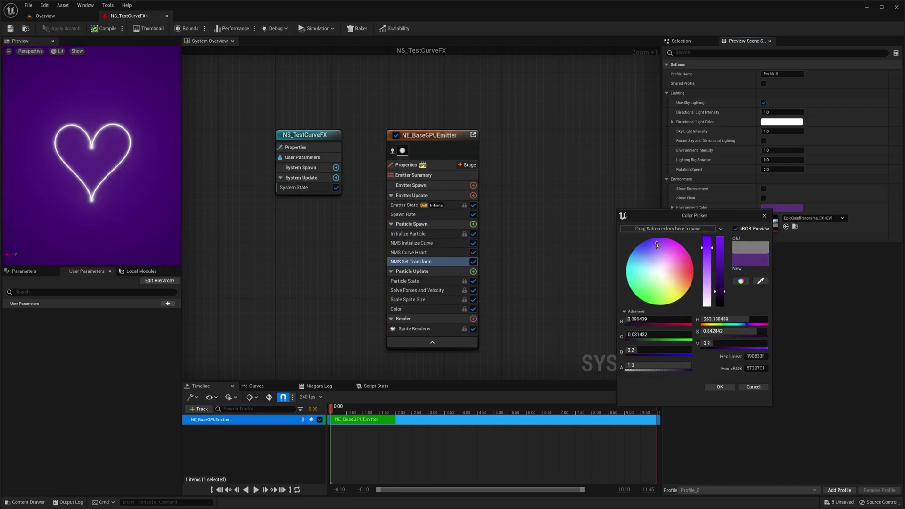
drag(656, 243, 650, 243)
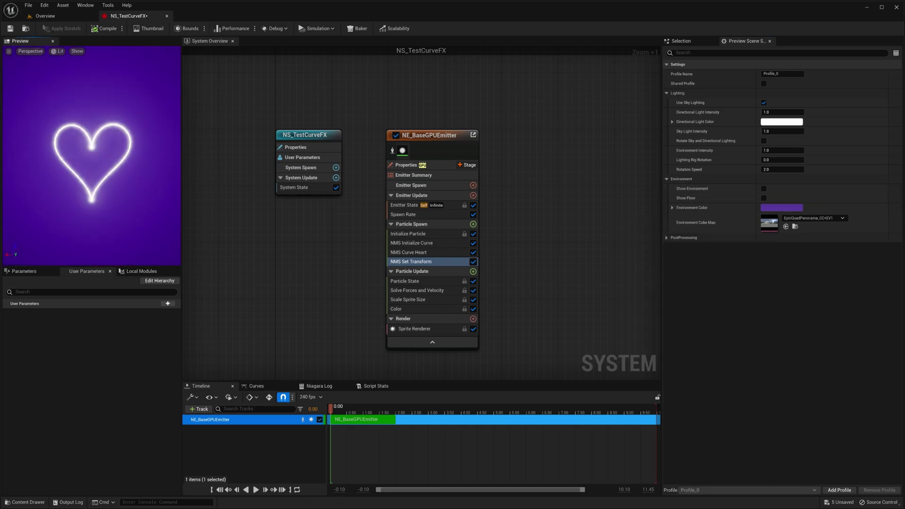
- Drive the Color module's color in Particle Update with a Color from Curve dynamic input
click(396, 308)
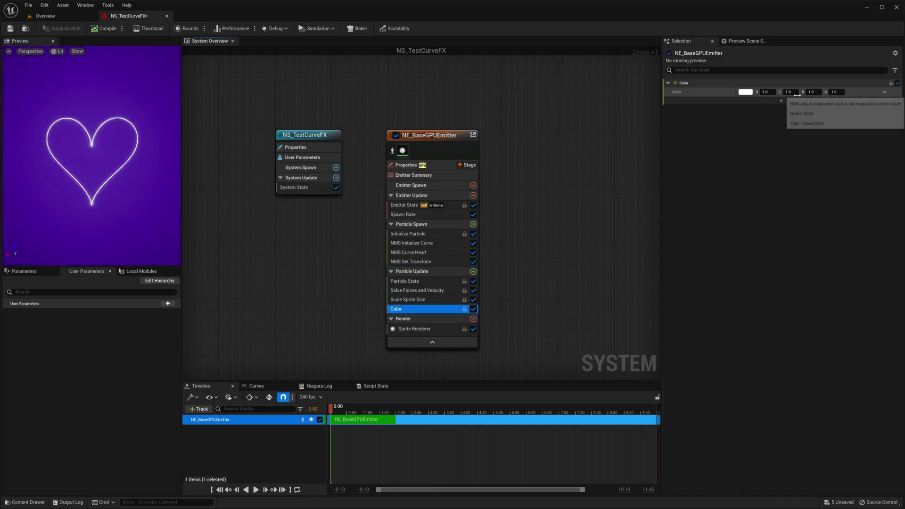
click(885, 93)
text(cu)
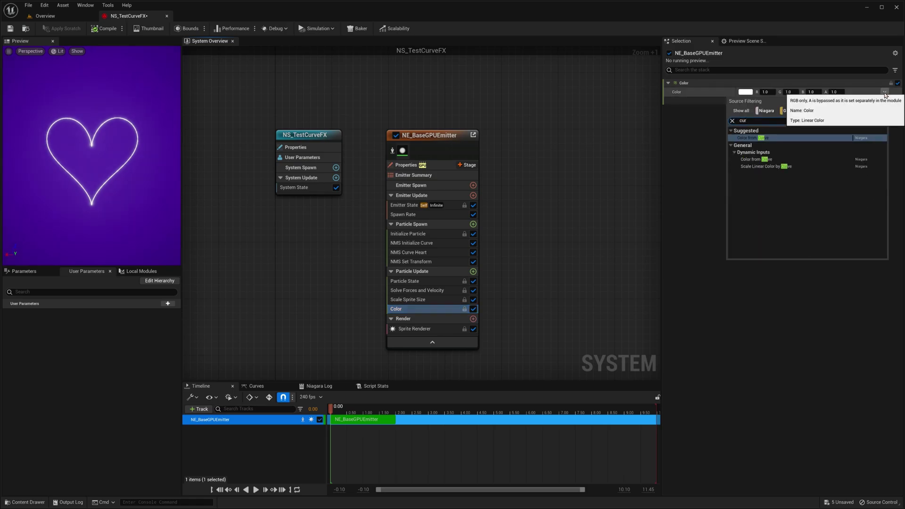
text(r)
key(BackSpace)
click(754, 136)
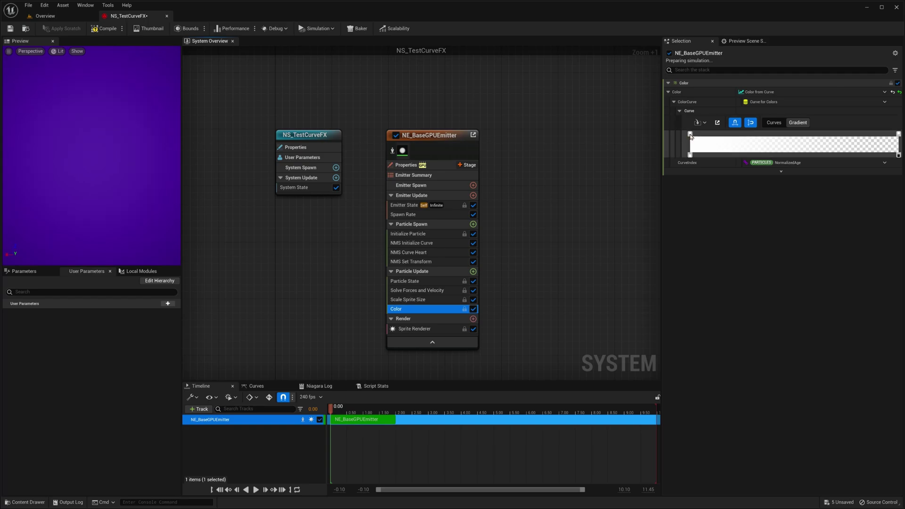
- Color the gradient's first color stop blue and delete the alpha stop at the gradient's end
double_click(691, 134)
drag(747, 185, 769, 197)
click(717, 169)
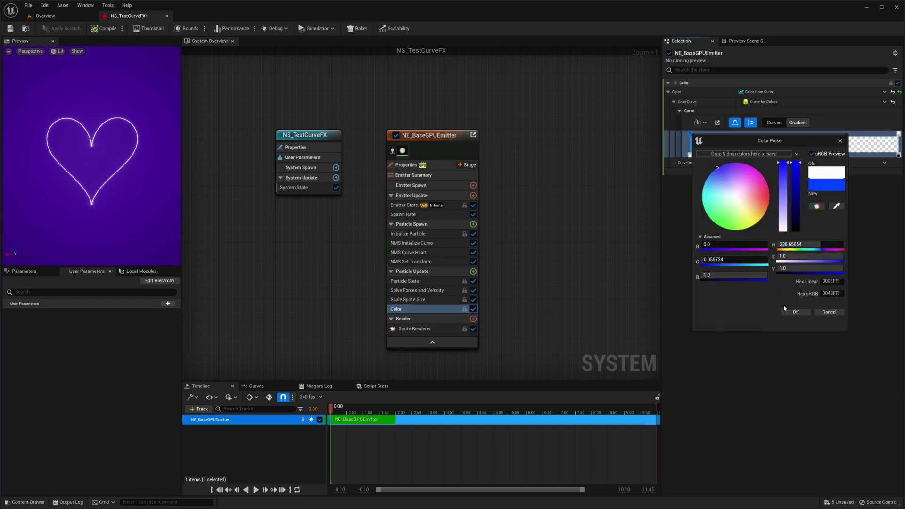
click(795, 311)
key(Delete)
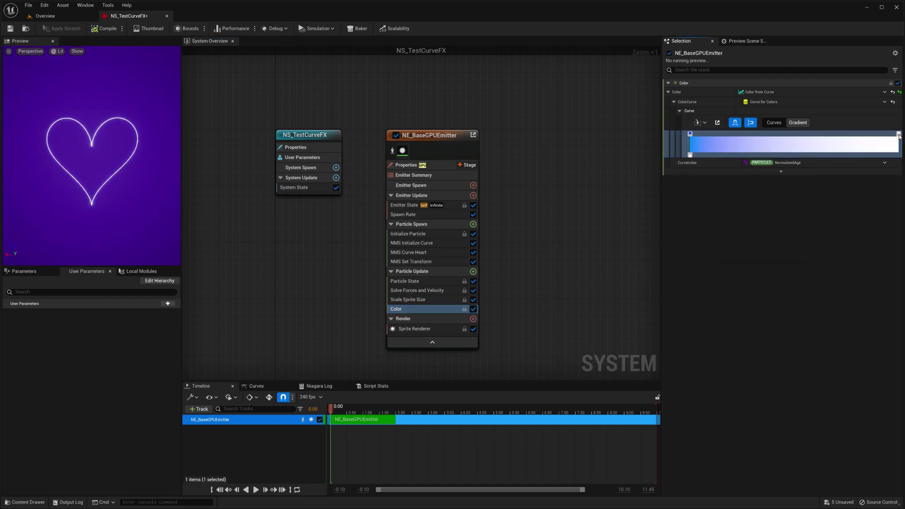
- Color the gradient's last color stop yellow-orange
double_click(898, 134)
drag(784, 193, 886, 330)
click(843, 312)
- Link the color curve's CurveIndex to the Particles Curvature attribute
click(885, 211)
text(curva)
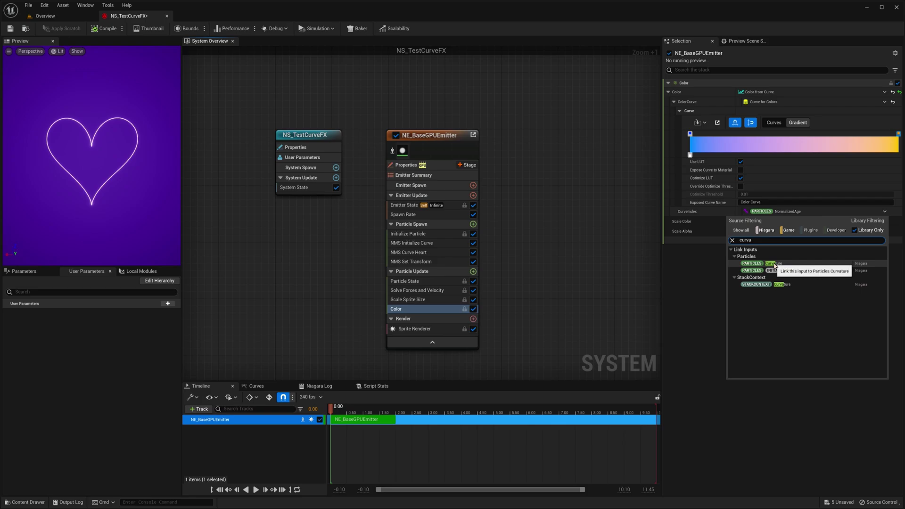
click(774, 264)
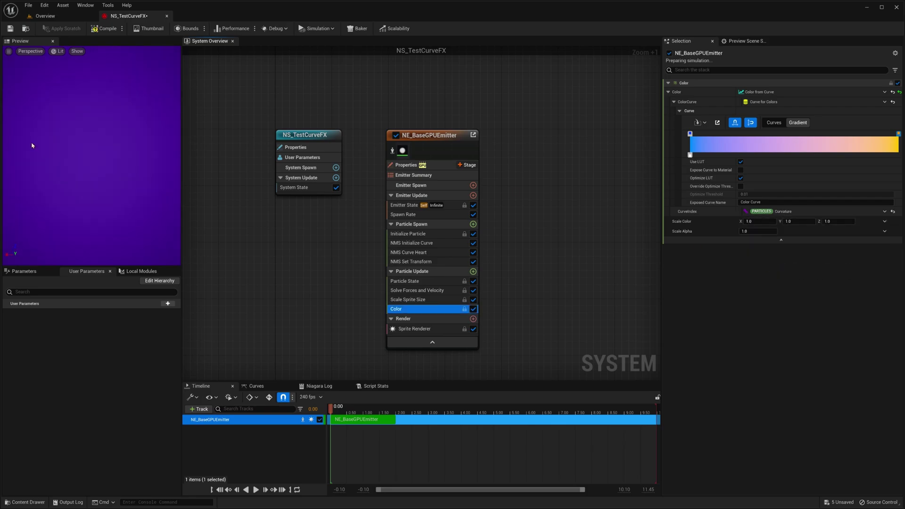
- Add a middle color stop to the gradient, color it green, and move it closer to the gradient's start
double_click(804, 134)
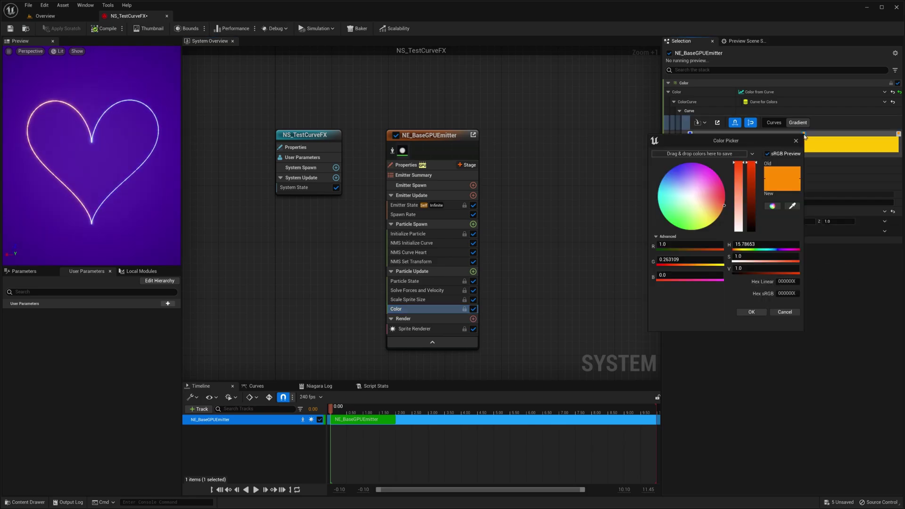
click(686, 164)
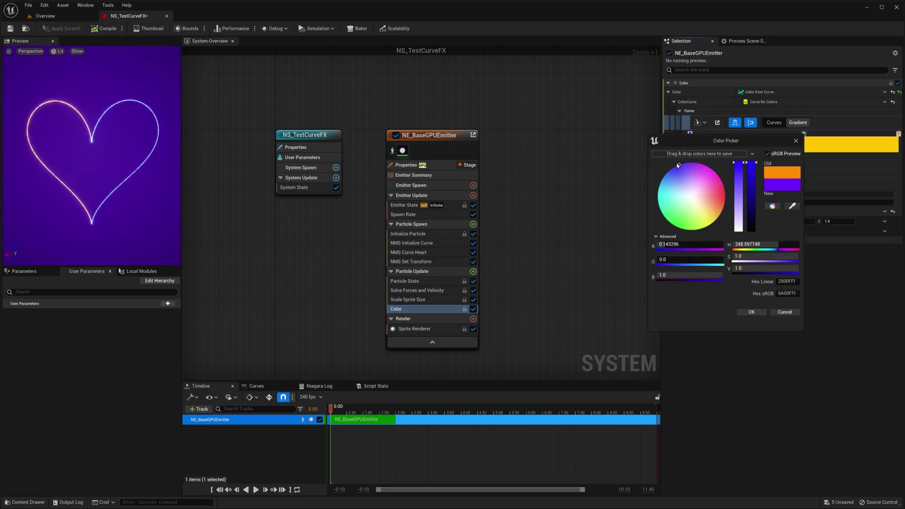
drag(674, 199, 652, 230)
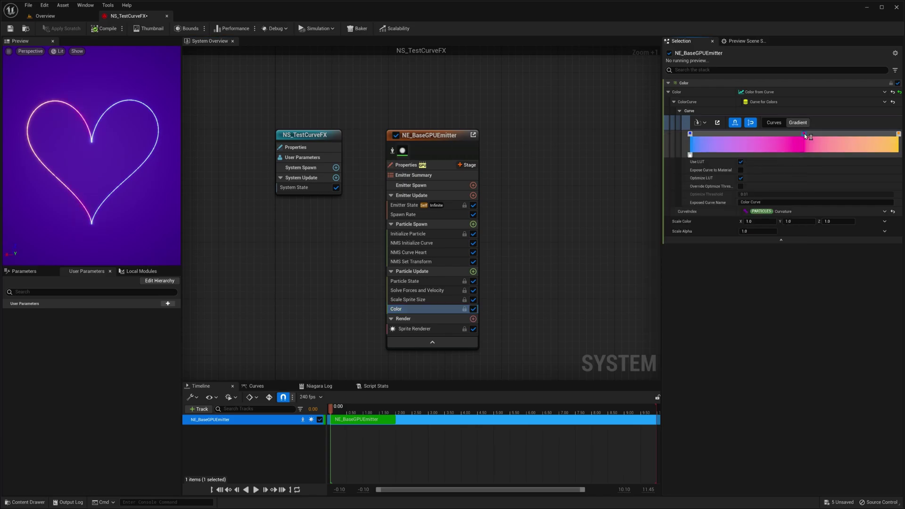
double_click(804, 134)
drag(674, 212, 652, 239)
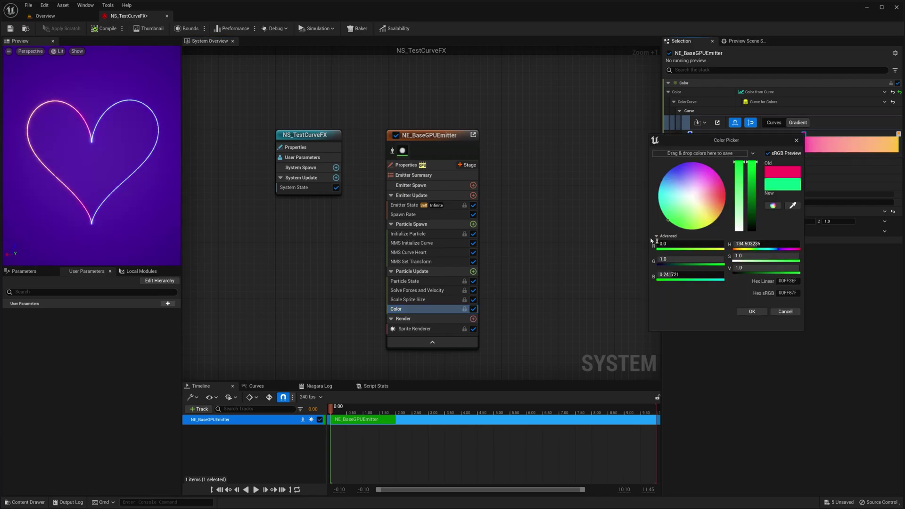
click(751, 312)
drag(804, 134, 757, 140)
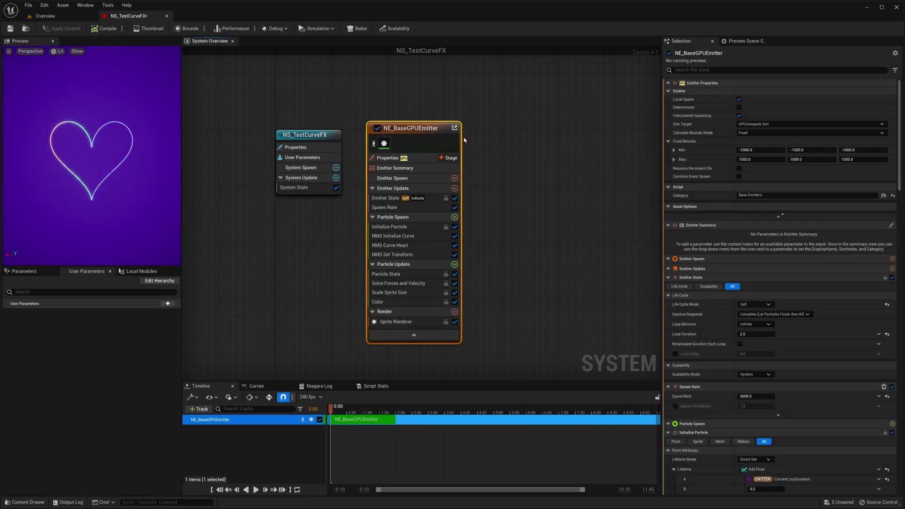
- Make the NMS Initialize Curve radius read from a new User parameter and raise that parameter to about 130.87
click(409, 236)
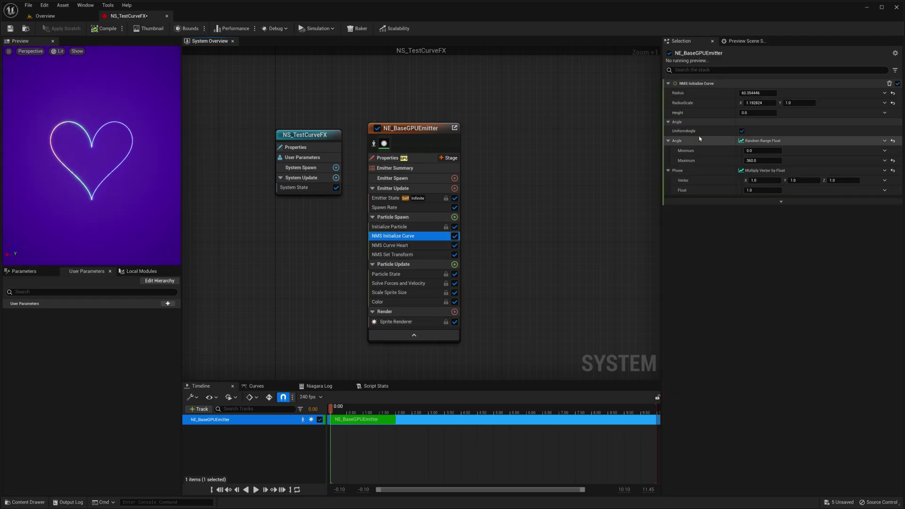
click(885, 93)
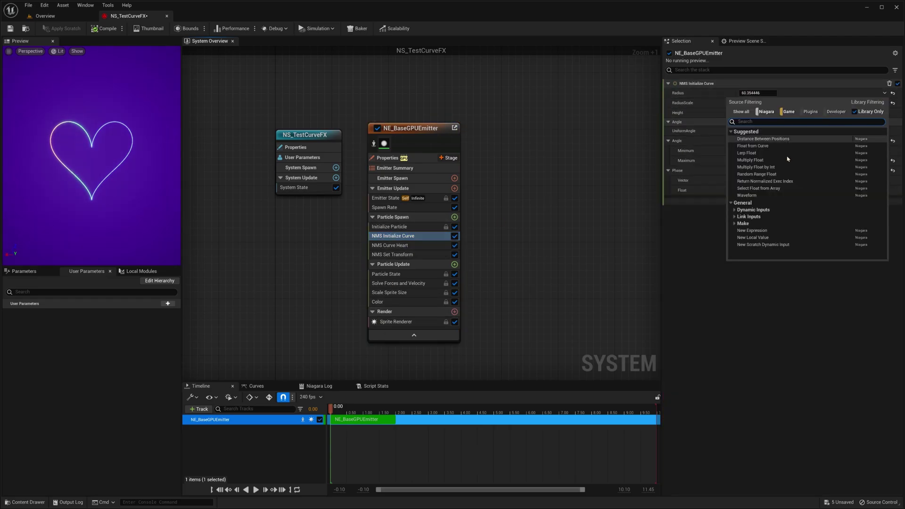
click(743, 223)
scroll(773, 236, down, 2)
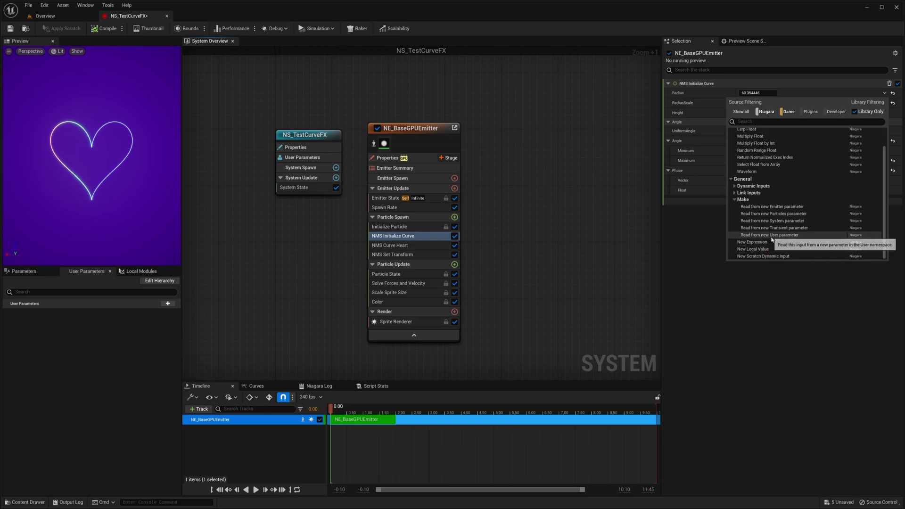
click(772, 237)
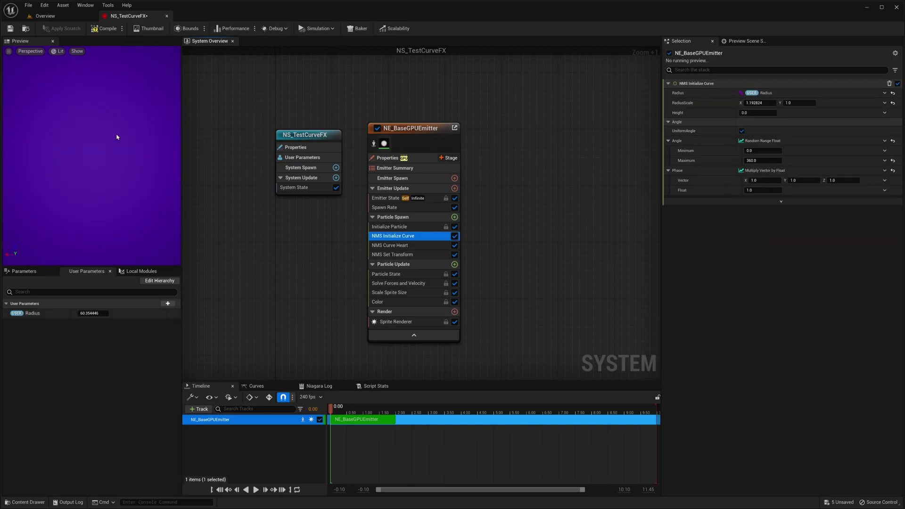
drag(102, 314, 125, 315)
- In NMS Curve Heart, adjust ShapeScale1 to about 0.58 and ShapeScale2 and ShapeScale3 to about 0.12, and try other shape phases, entering 3
click(398, 246)
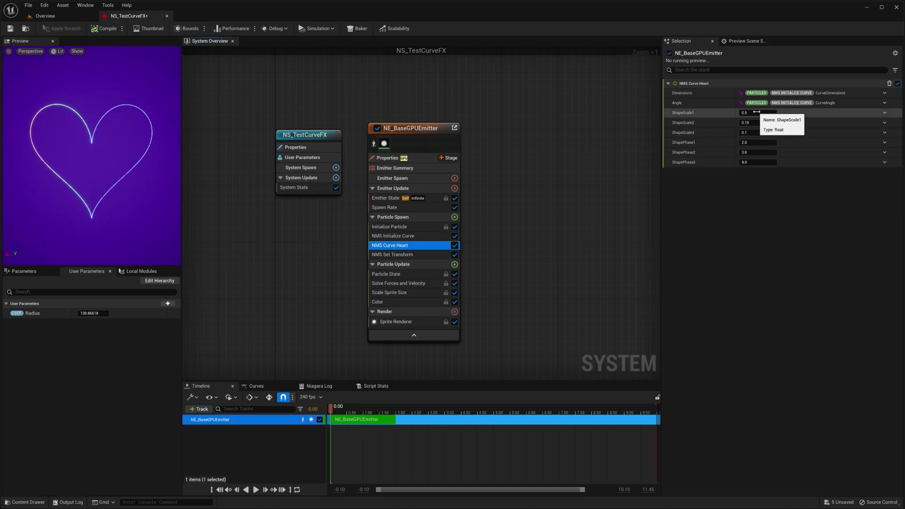
mouse_move(756, 112)
mouse_down()
mouse_move(796, 112)
mouse_move(747, 123)
mouse_move(755, 123)
mouse_up()
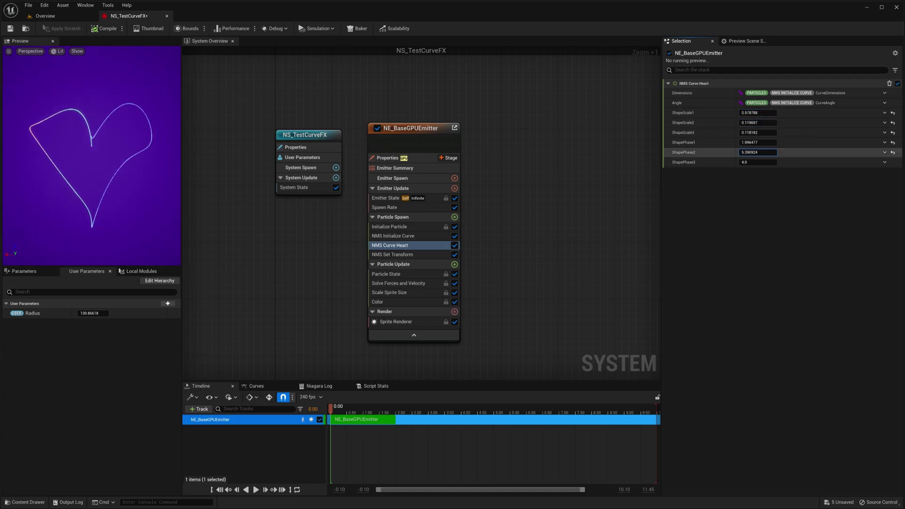
drag(758, 152, 762, 153)
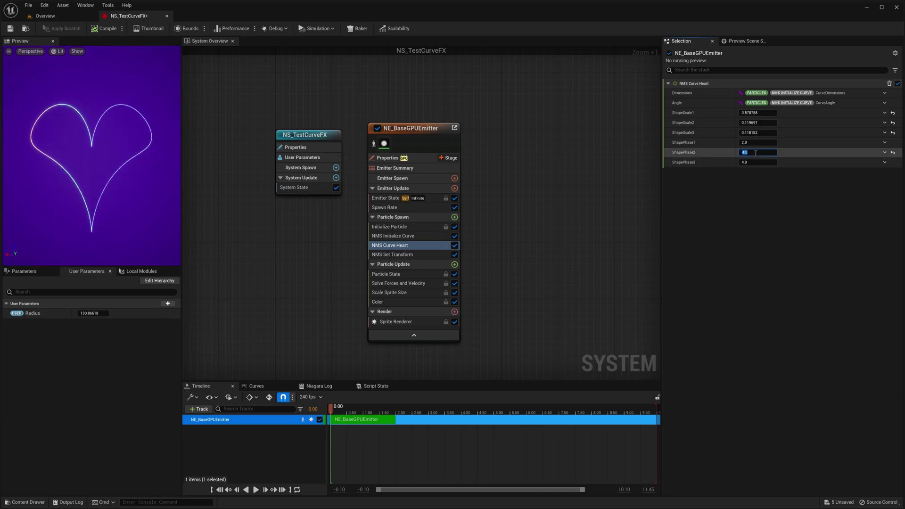
click(767, 163)
text(3)
key(Return)
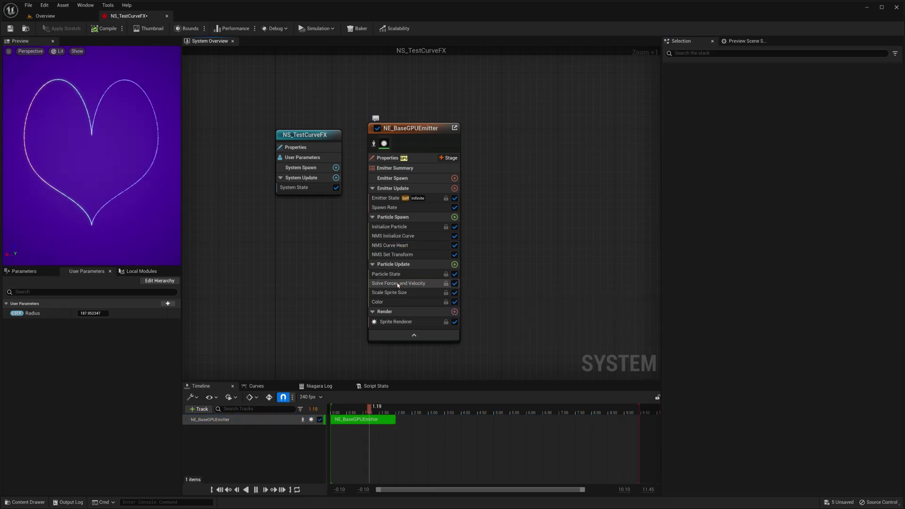
- Add a Curl Noise Force module to the emitter's Particle Update stage
click(385, 274)
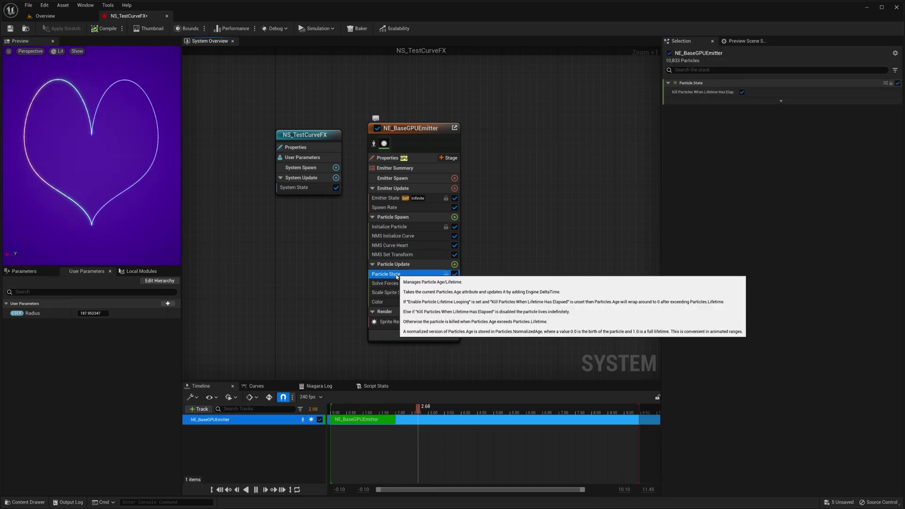
click(454, 264)
text(cur)
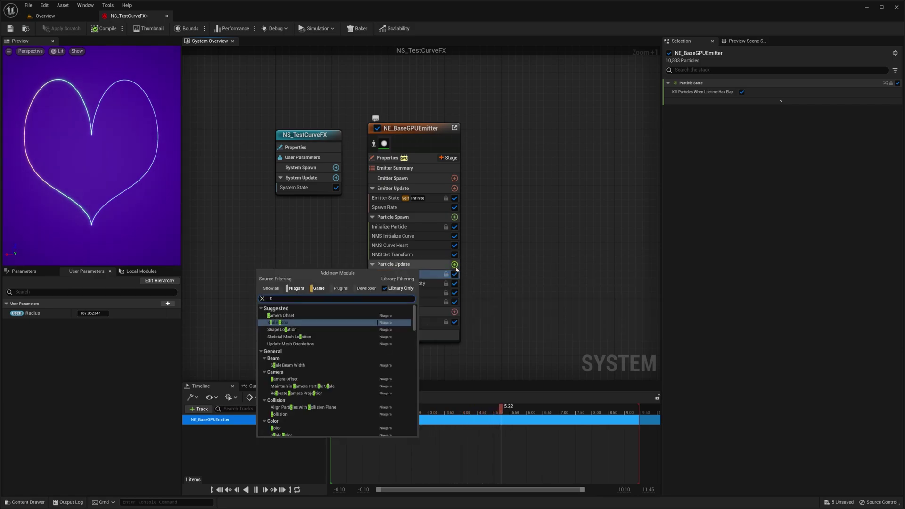
scroll(293, 394, down, 5)
click(294, 393)
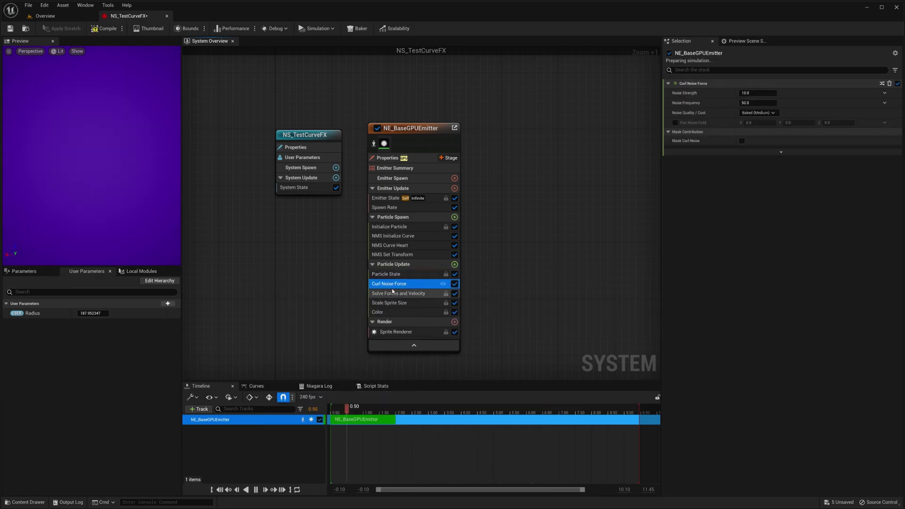
- Try a constant noise strength of 100 on the Curl Noise Force
click(746, 92)
text(100)
key(Return)
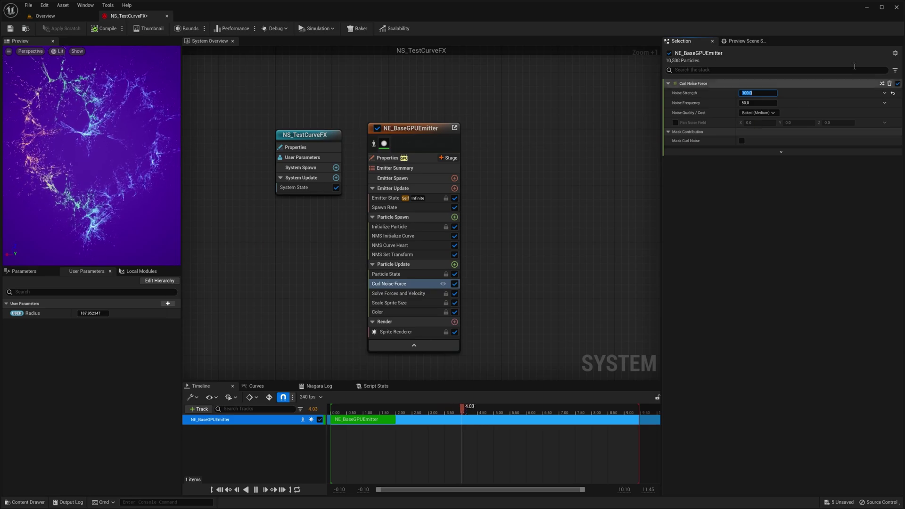
- Drive the Curl Noise Force strength with Float from Curve and set its Scale Curve to 100
click(886, 94)
text(c)
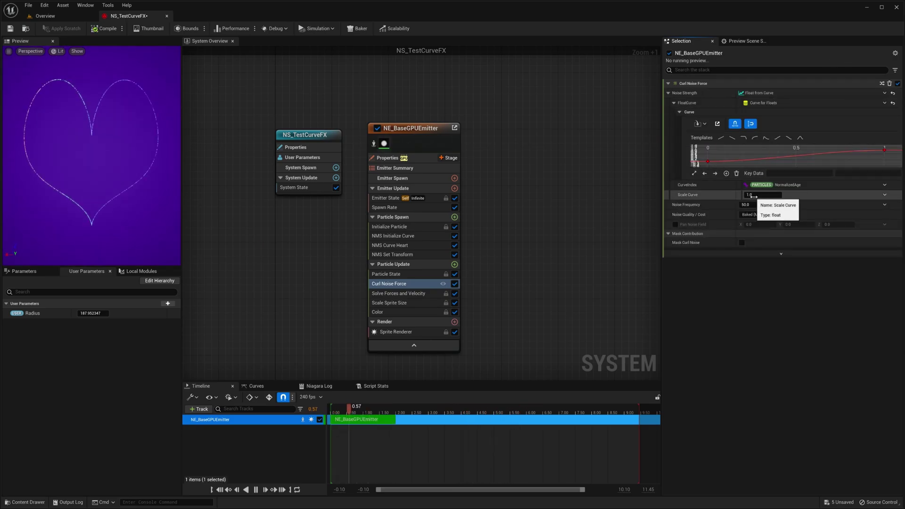
click(754, 195)
text(00.0)
key(Return)
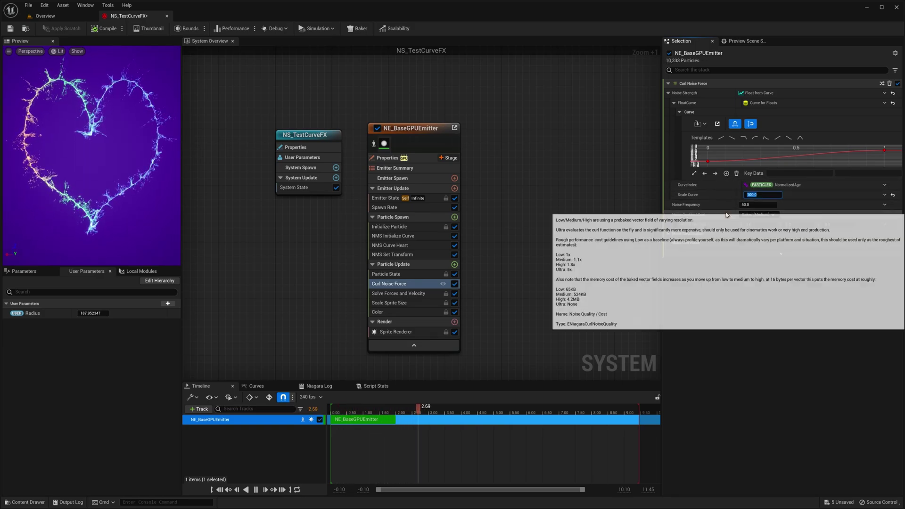
- Add a Drag module to Particle Update and set its drag to 5
click(454, 264)
text(drag)
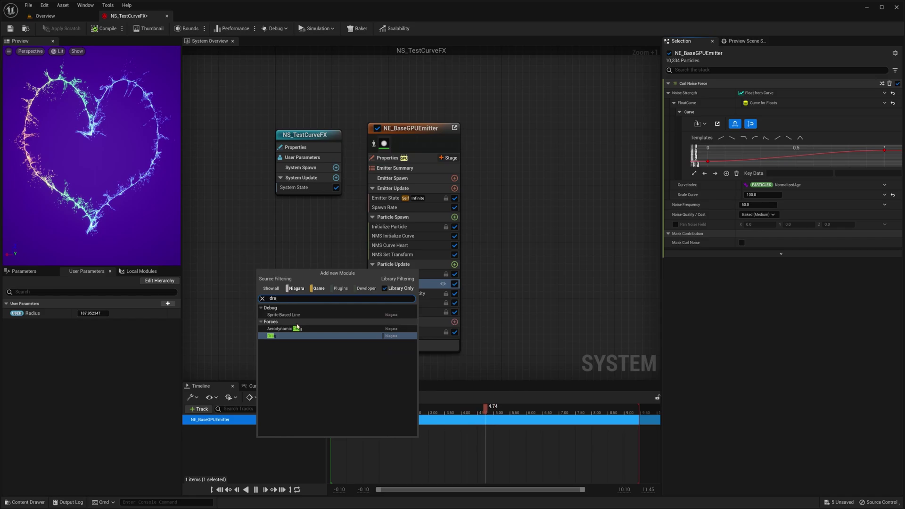
key(Return)
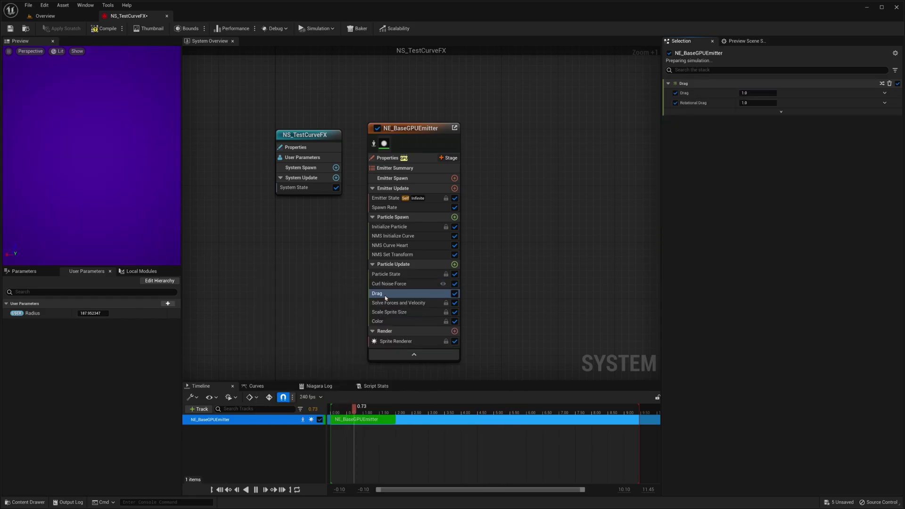
click(751, 93)
text(5)
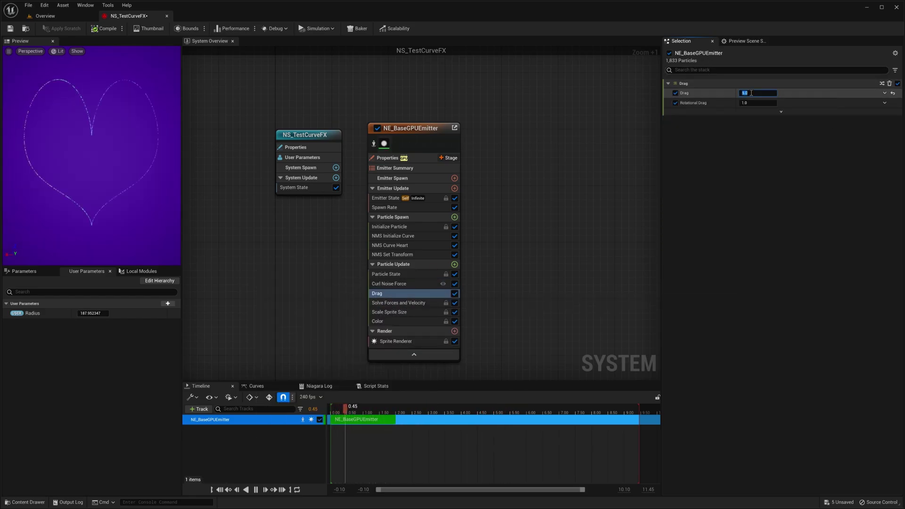
- In Curl Noise Force, set the noise frequency to 200 and add an early key that raises the strength curve sooner
click(391, 283)
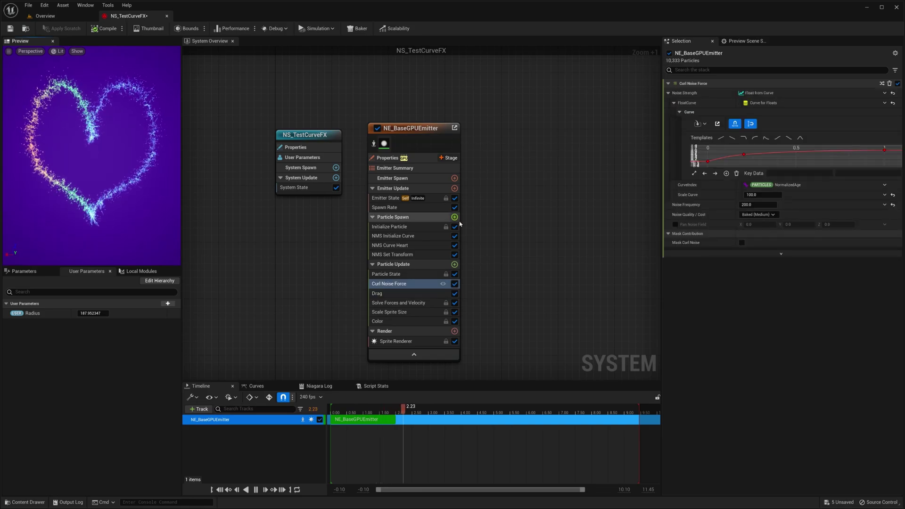
- Duplicate the heart emitter and delete the Curl Noise Force module from the copy
mouse_move(415, 128)
mouse_down()
mouse_move(472, 129)
mouse_move(422, 129)
mouse_up()
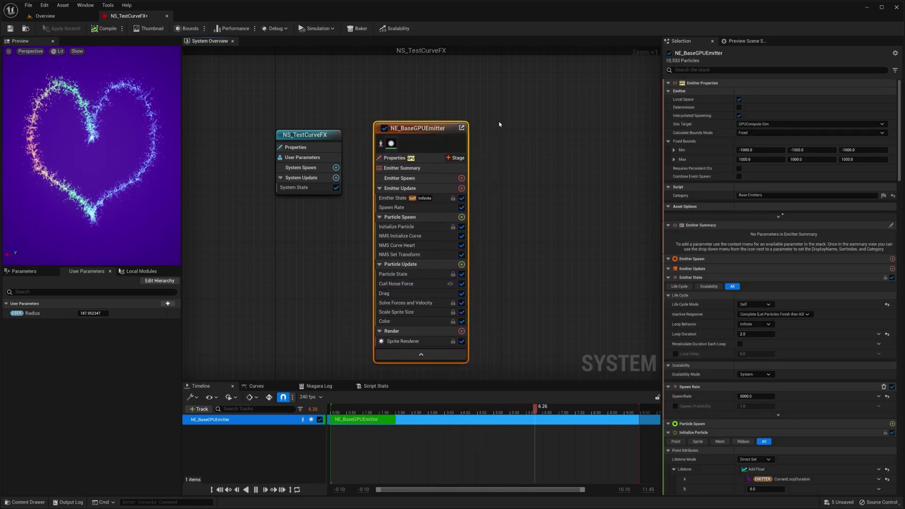
key(ctrl+d)
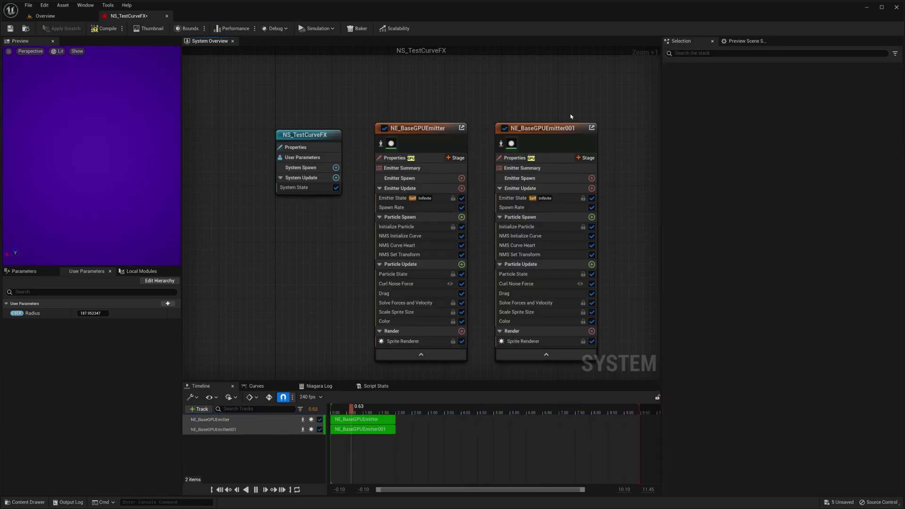
right_drag(553, 109, 484, 110)
click(448, 284)
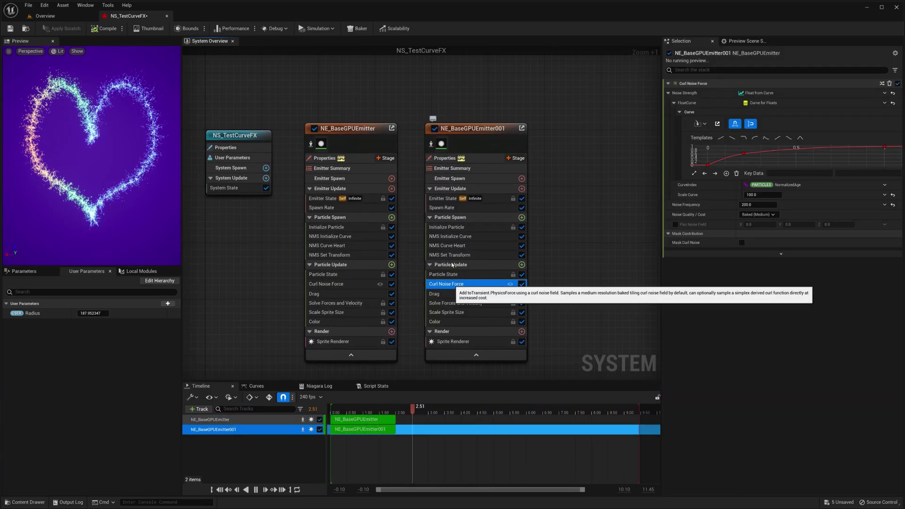
key(Delete)
- In the copy's NMS Initialize Curve, drive Radius with a Multiply Float of the user Radius and a Random Range Float
click(443, 236)
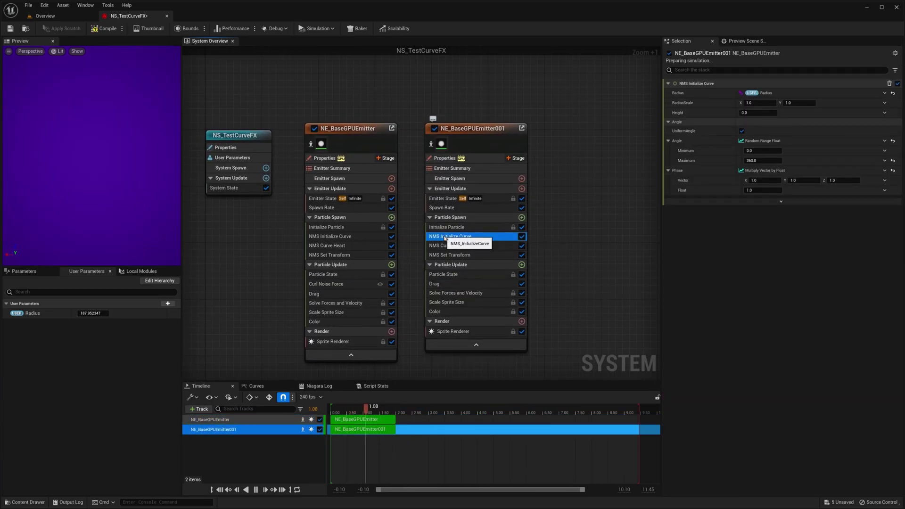
click(884, 93)
text(mul)
key(Return)
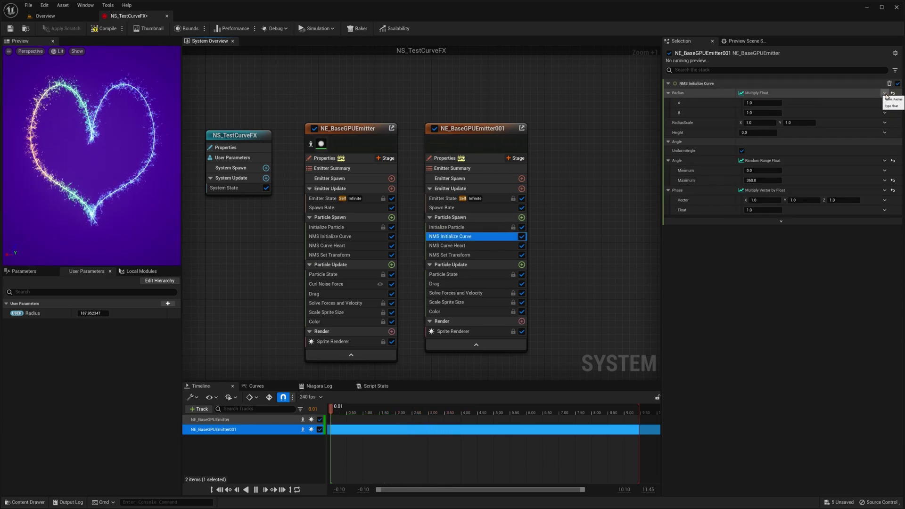
click(884, 99)
text(rad)
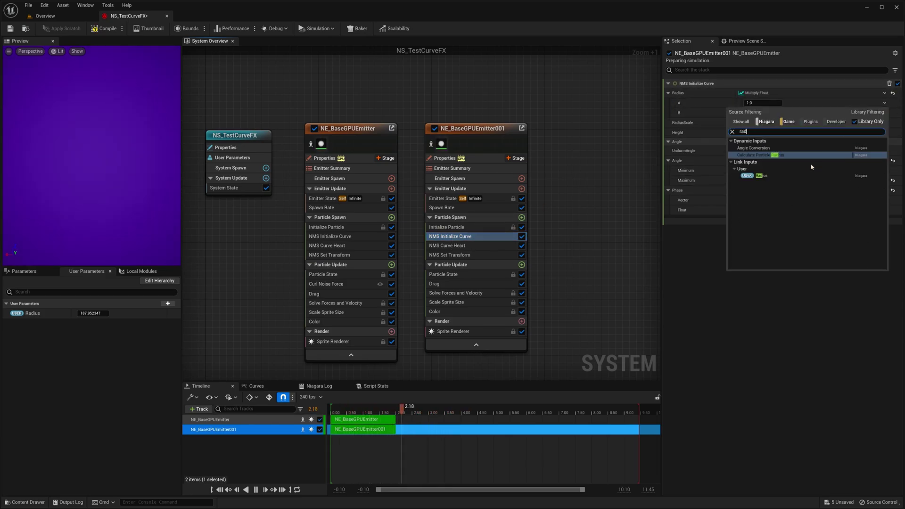
key(Return)
click(884, 113)
text(ran)
click(773, 158)
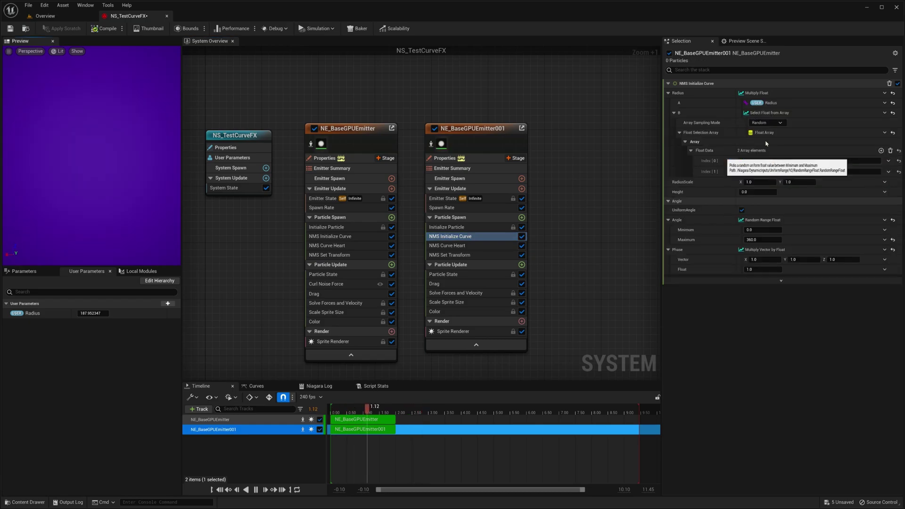
- Try a minimum of 0.95 for the random radius multiplier
click(761, 126)
text(.9)
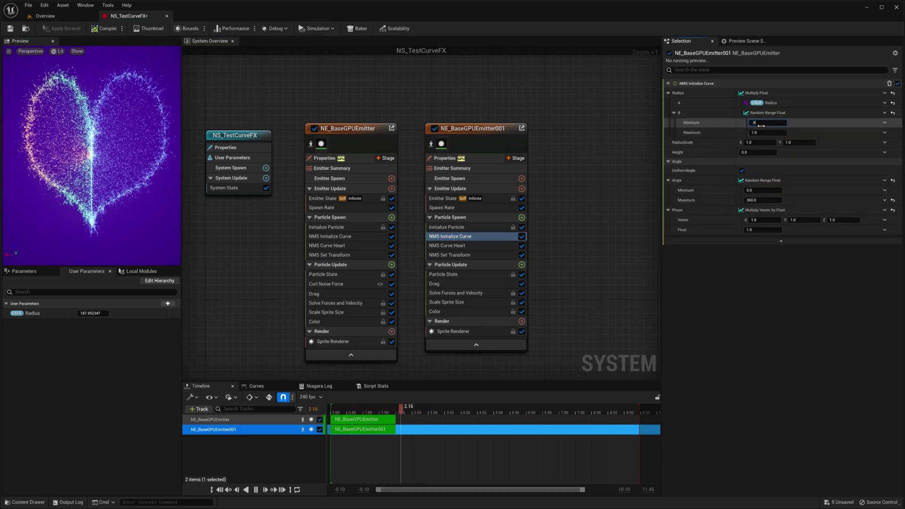
text(5)
click(766, 134)
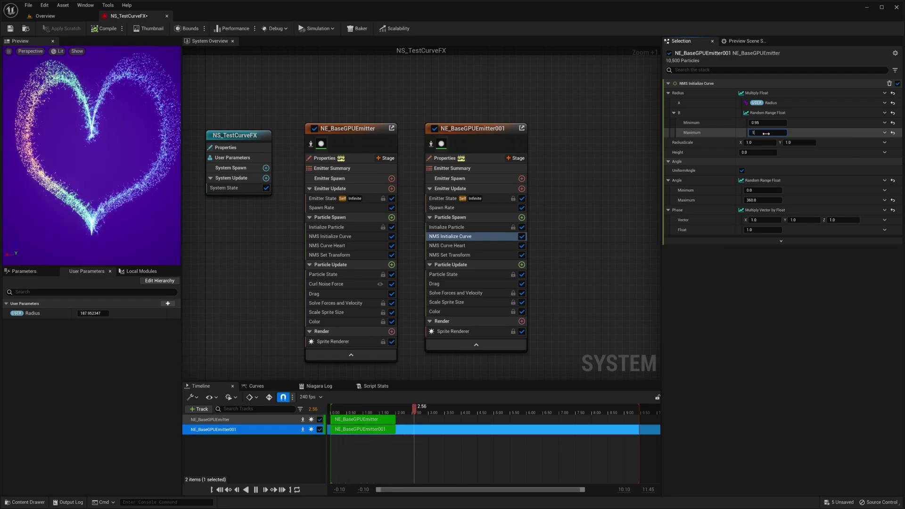
key(ctrl+z)
key(ctrl+z)
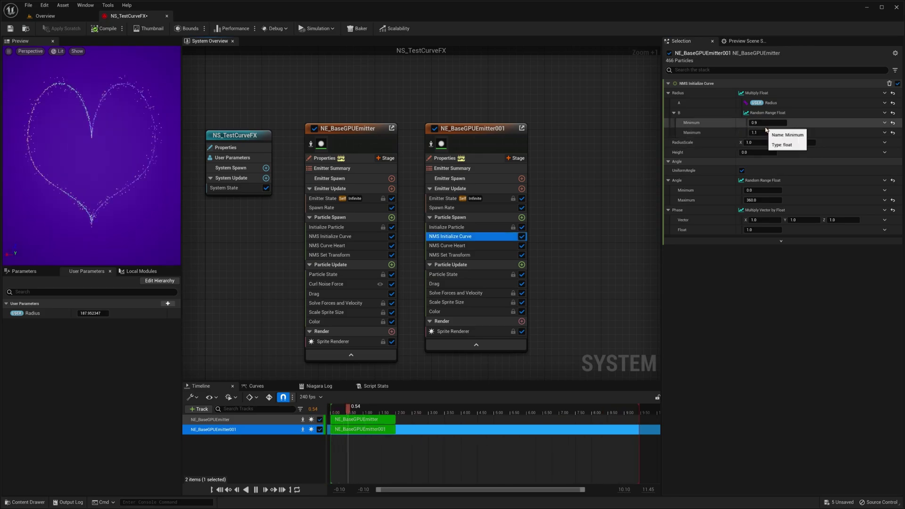
- Set the random radius multiplier to range from 0.5 to 1.5
click(764, 133)
text(1.5)
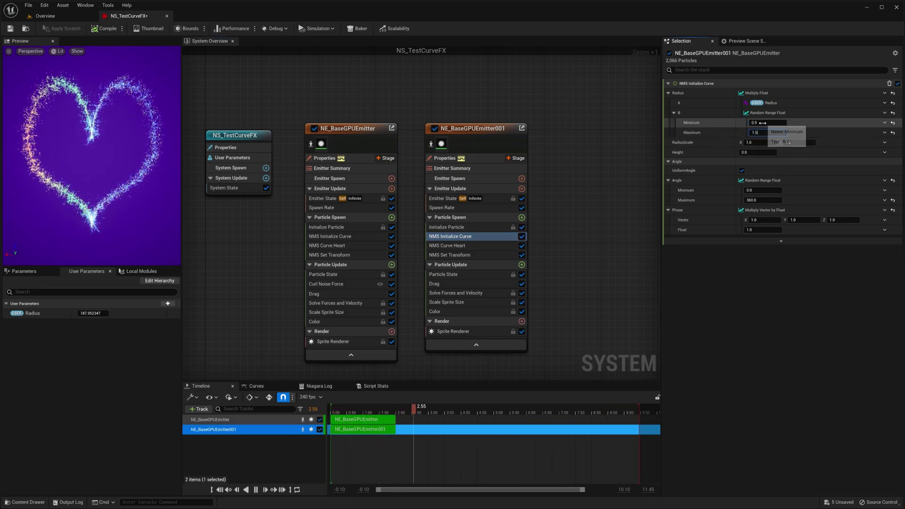
click(763, 123)
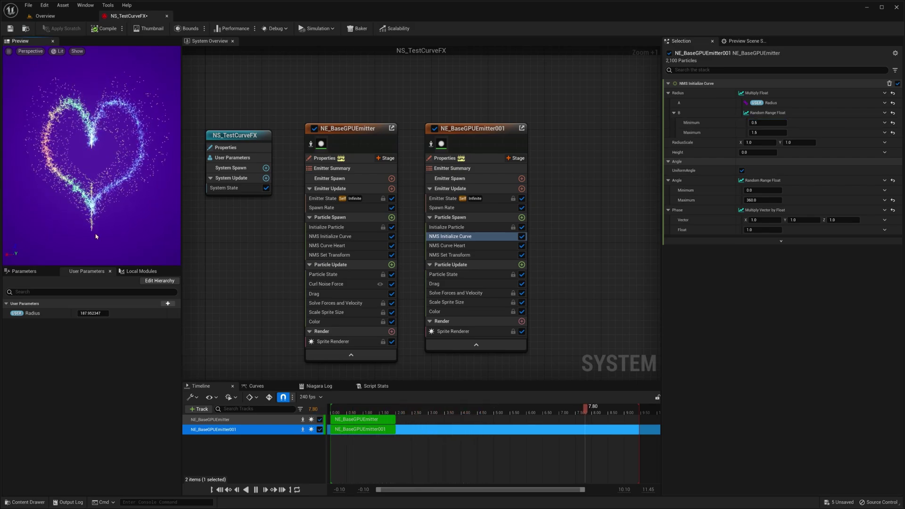
- Add an Add Velocity module to the copy's Particle Spawn, using From Point mode with a velocity speed of 100
click(521, 217)
text(add)
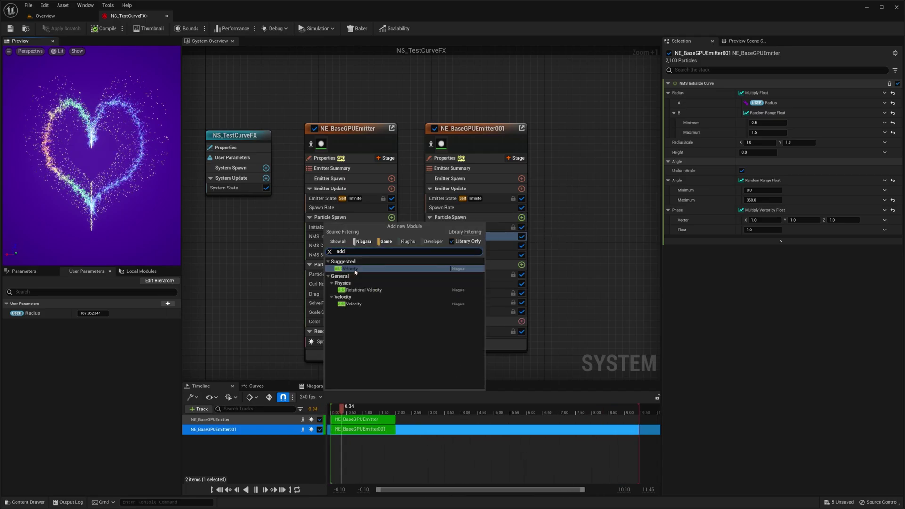
click(355, 271)
drag(451, 271, 451, 269)
click(757, 93)
click(756, 112)
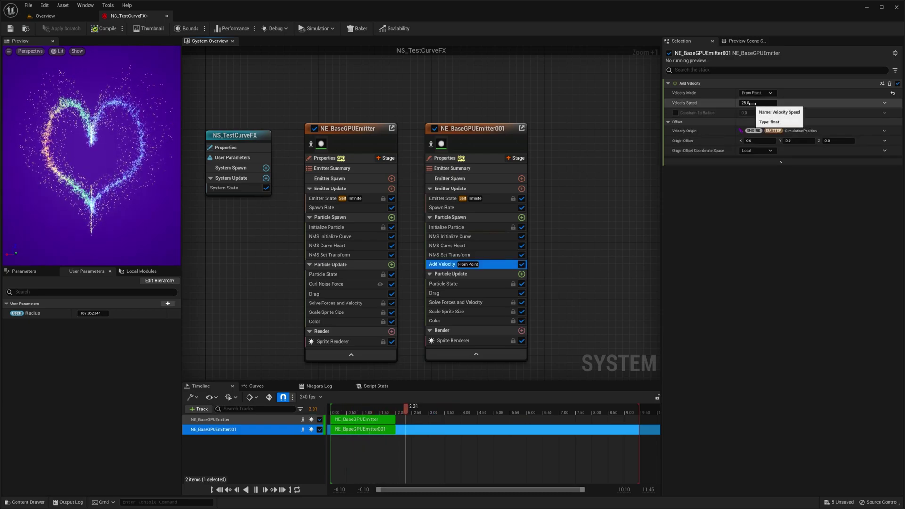
click(752, 103)
text(100)
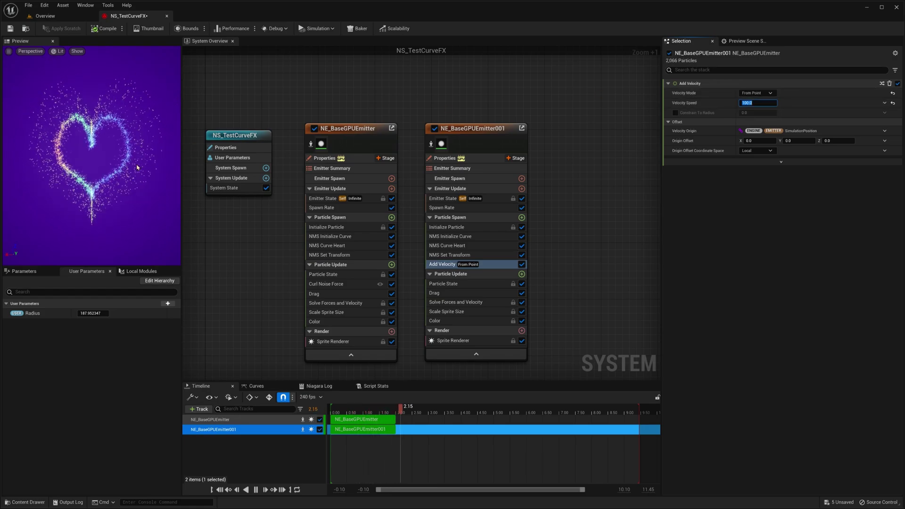
- Drive the Velocity Speed of the Add Velocity module with a Random Range Float
click(884, 103)
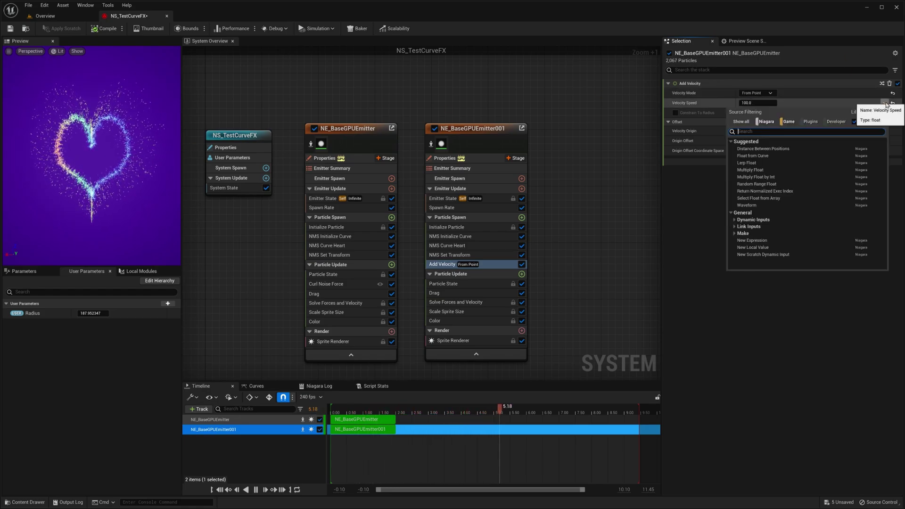
text(ra)
click(757, 148)
click(760, 113)
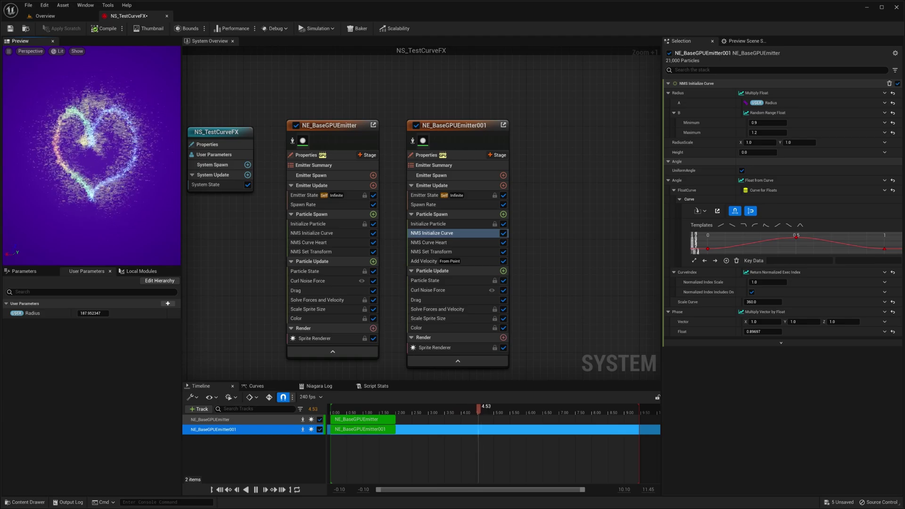
- Add a third emitter to the system, based on the NE Base GPUEmitter parent emitter
right_drag(621, 177, 502, 164)
right_click(460, 115)
click(479, 129)
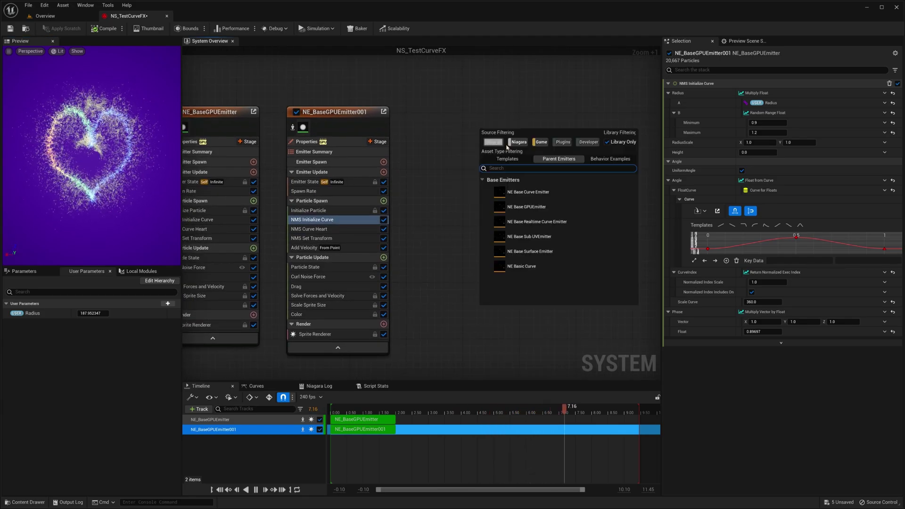
double_click(526, 207)
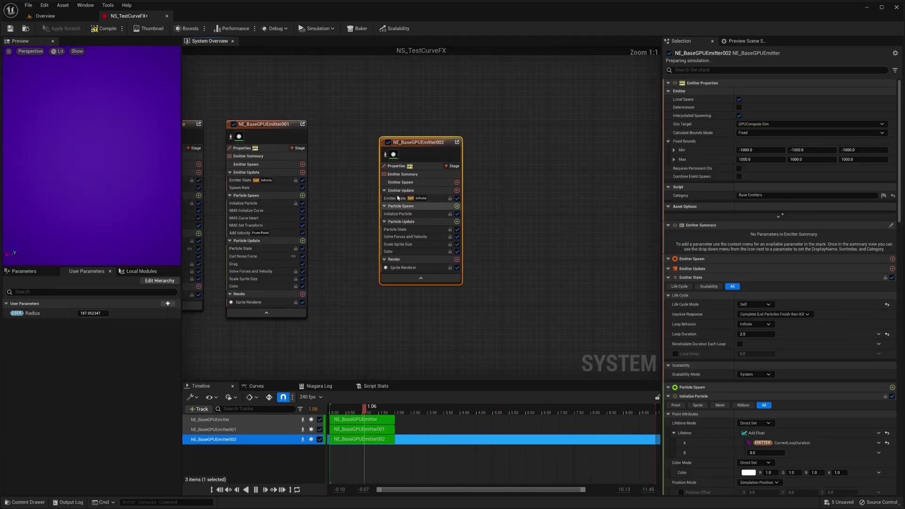
- Rename the original heart emitter as SourceEmitter
right_drag(399, 193, 468, 197)
right_click(282, 139)
click(304, 169)
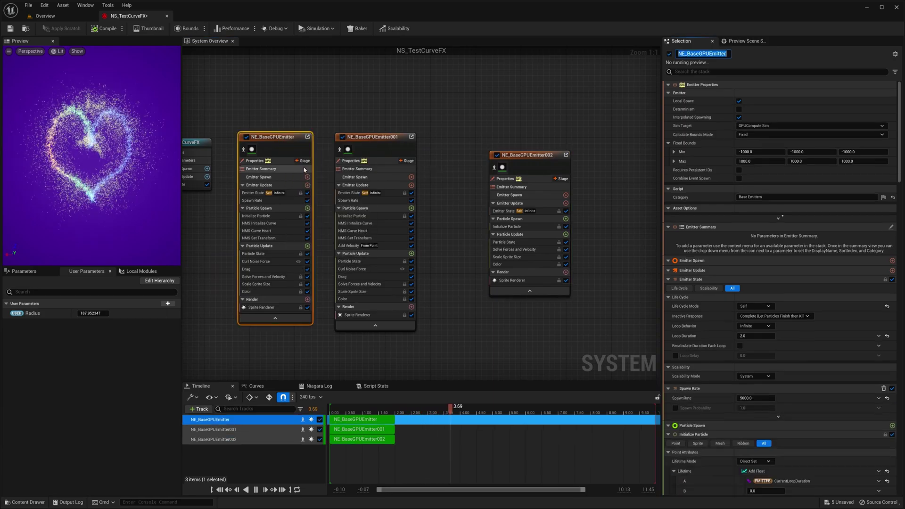
text(S)
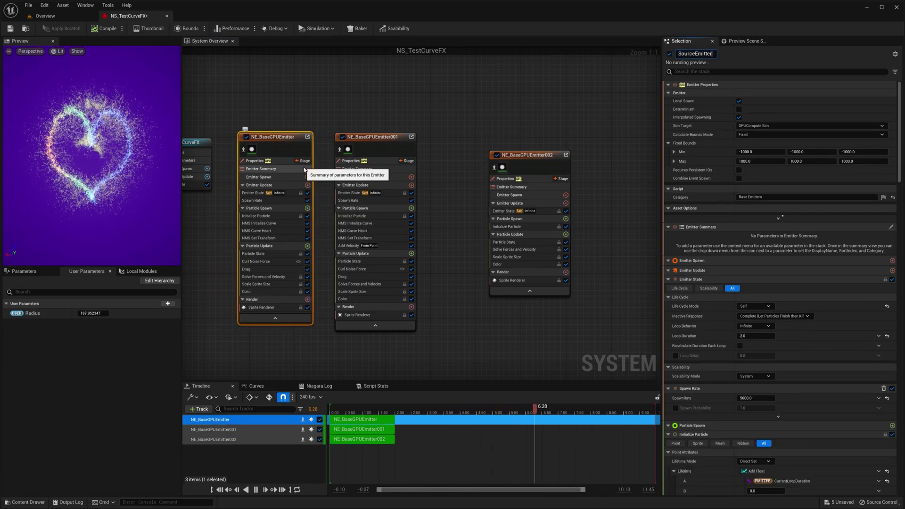
text(ourceEmitter)
key(Return)
- Add Spawn Particles from Other Emitter to the third emitter's Emitter Update and set its Emitter Name to SourceEmitter
click(565, 203)
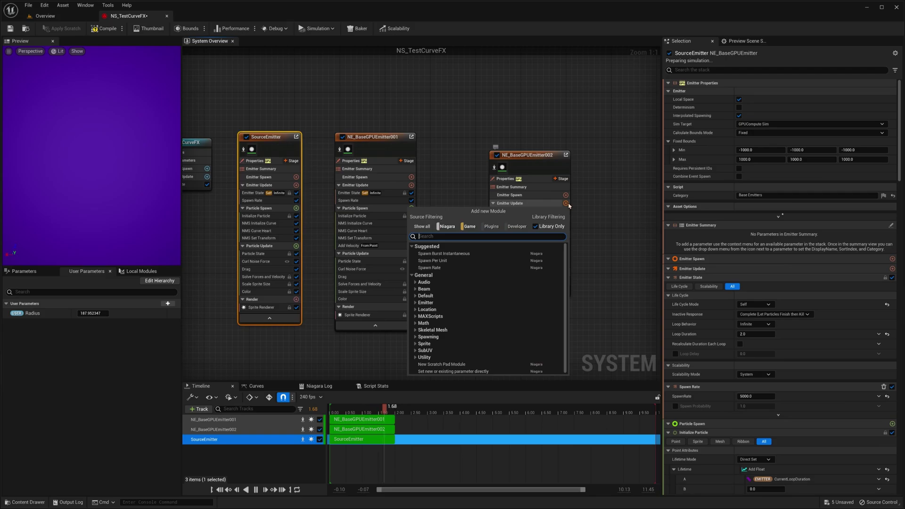
text(spaw)
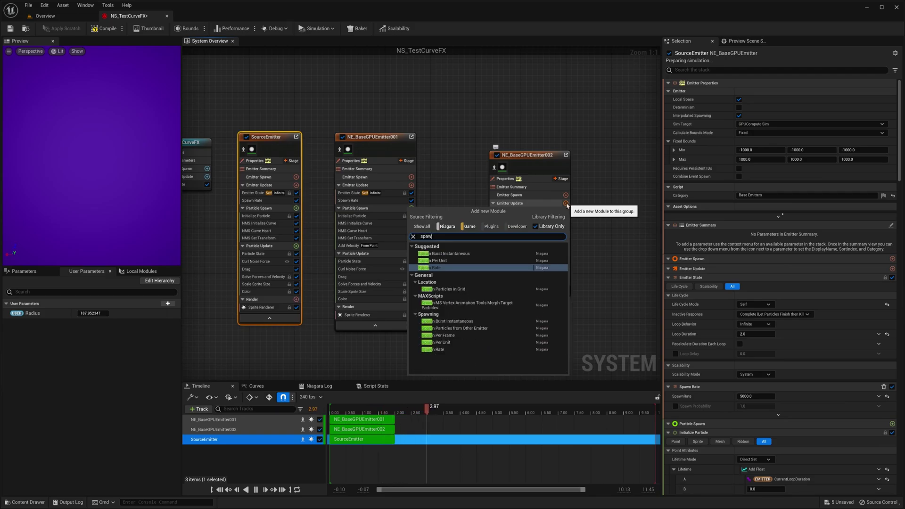
click(460, 328)
click(880, 108)
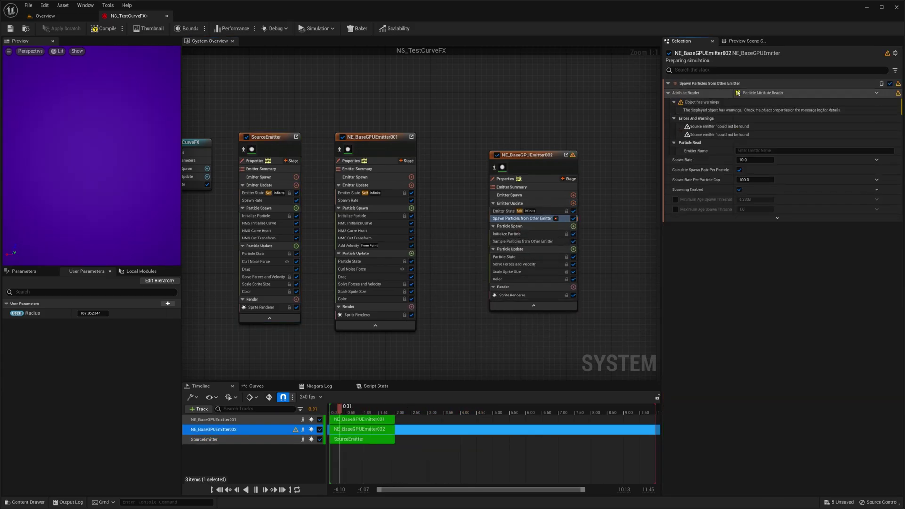
click(747, 151)
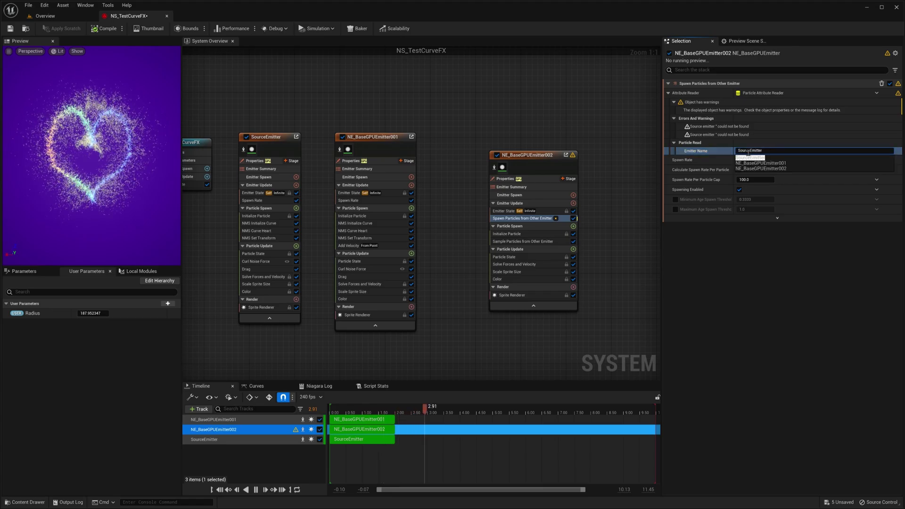
click(749, 161)
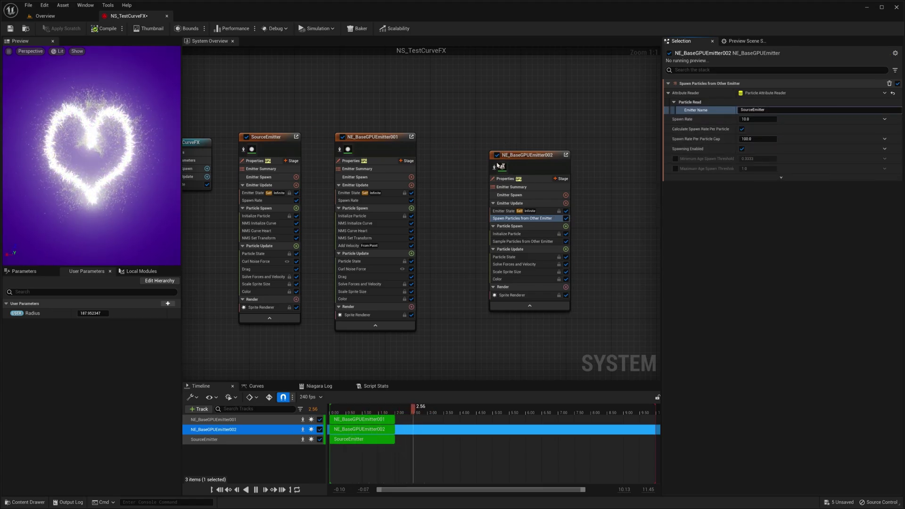
- Set the Spawn Rate Per Particle Cap of Spawn Particles from Other Emitter to 5
click(749, 139)
text(25)
key(Return)
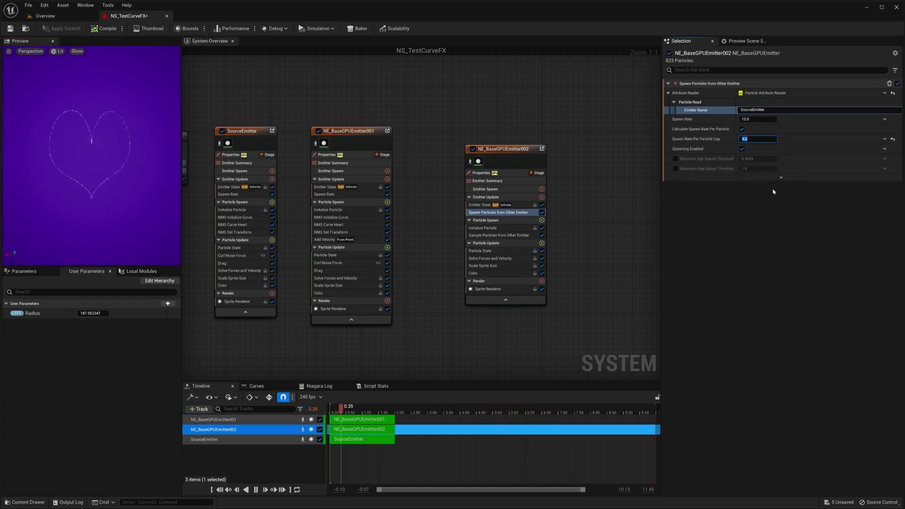
- Set the third emitter's particle color to orange-red with R 1.0, G 0.07673 and B 0.0
click(475, 272)
click(744, 92)
drag(786, 150, 856, 172)
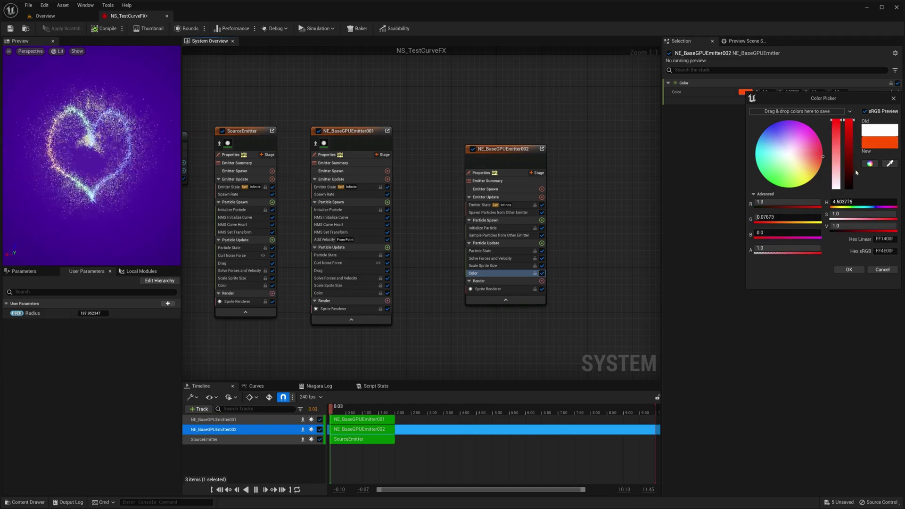
click(849, 269)
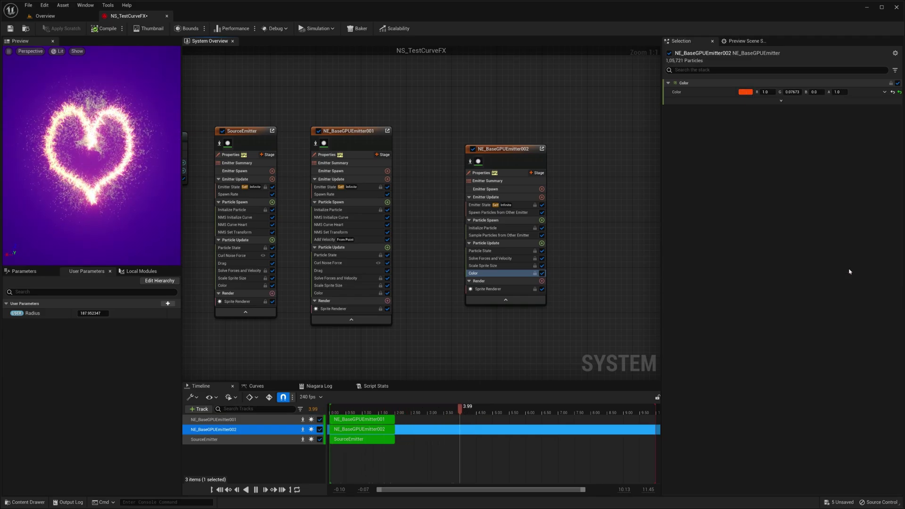
- Add a Point Attraction Force module to the third emitter's Particle Update
click(542, 243)
text(point)
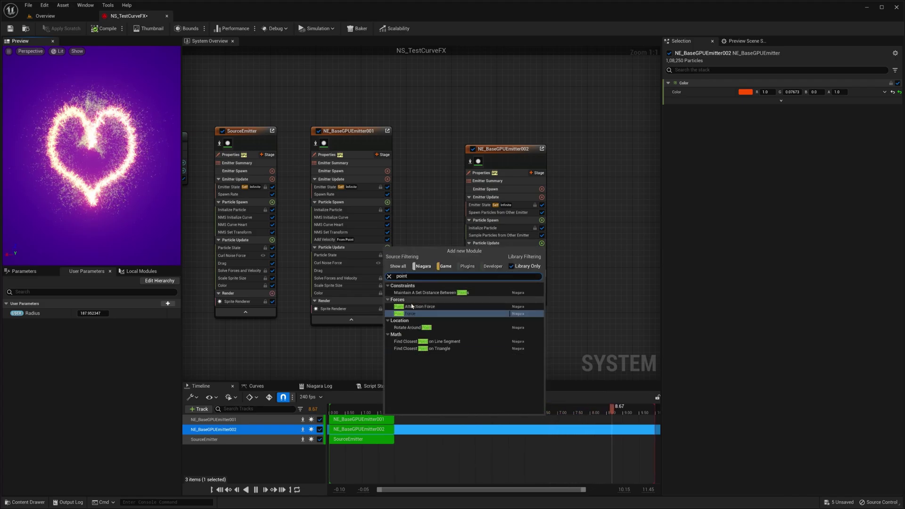
click(411, 306)
- Drive the Attraction Radius with a Multiply Float of the user Radius by 10
click(887, 103)
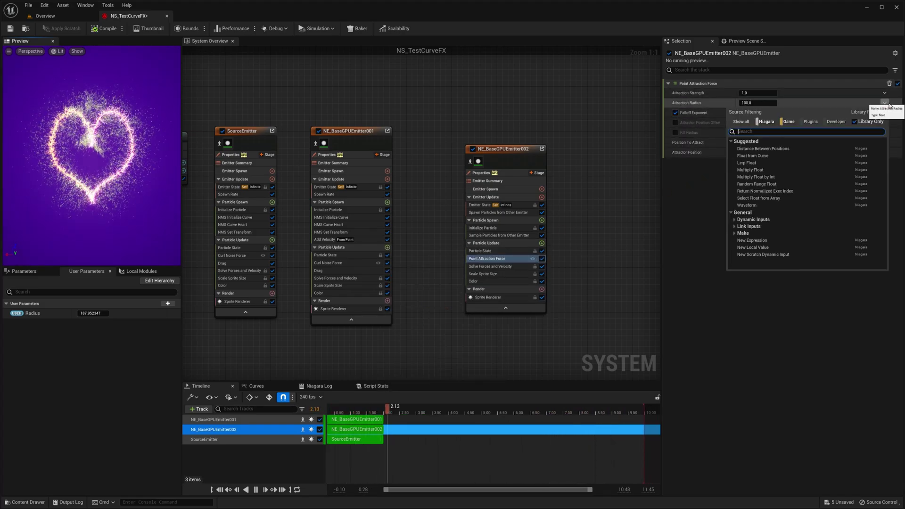
text(mul)
click(765, 152)
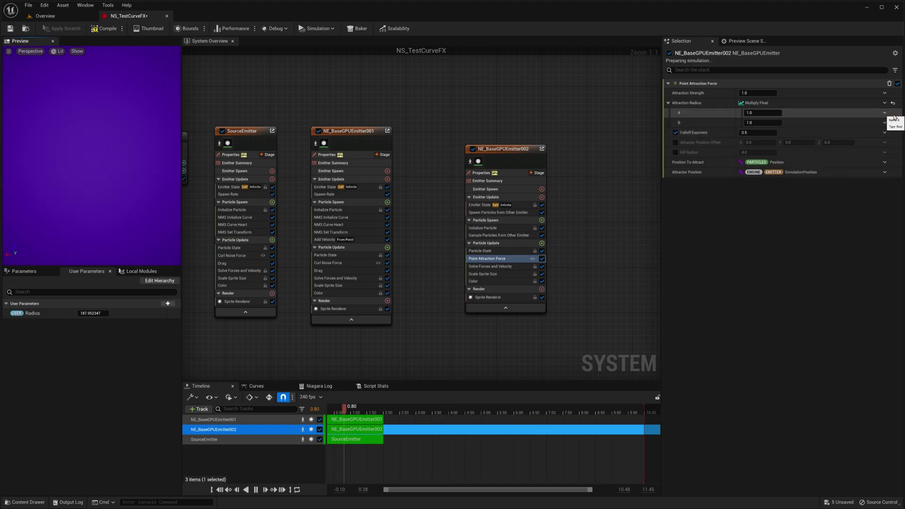
click(886, 113)
text(rad)
click(772, 188)
click(759, 124)
text(1)
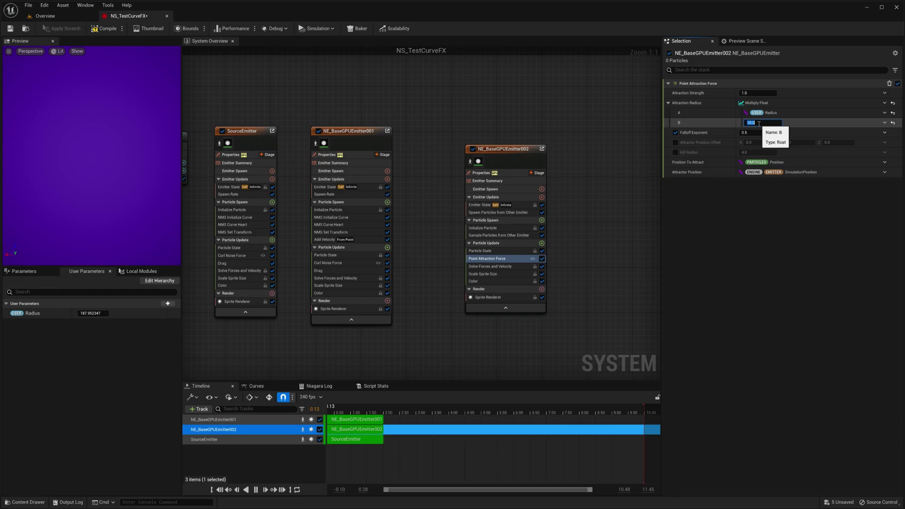
- Drive the Attraction Strength with a Random Range Float ranging from -1 to 4
click(753, 93)
click(883, 94)
text(ran)
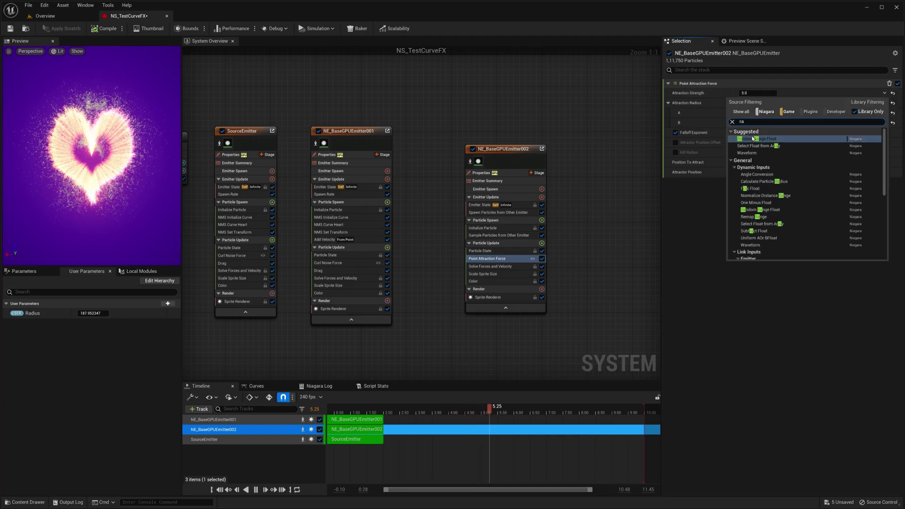
click(754, 138)
click(757, 103)
click(756, 103)
text(1)
key(Return)
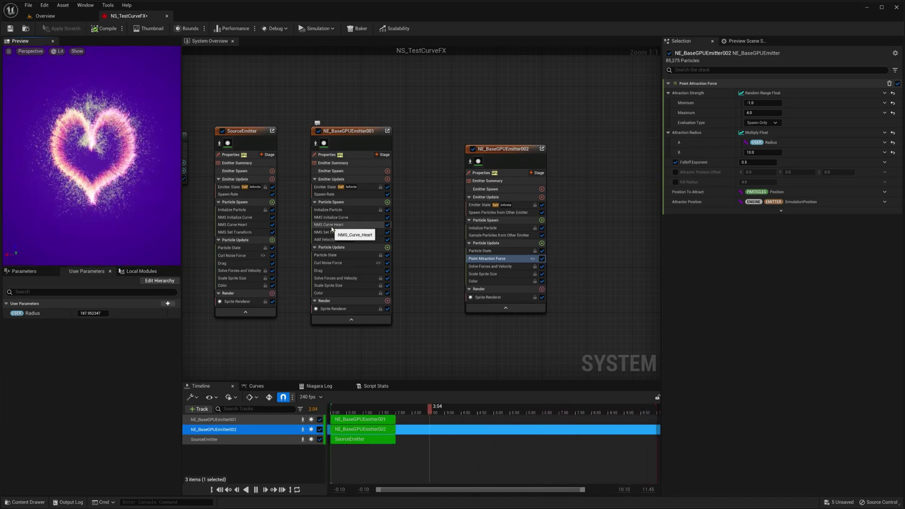
- Isolate the second emitter and add a Shape Location module to its Particle Spawn
click(333, 218)
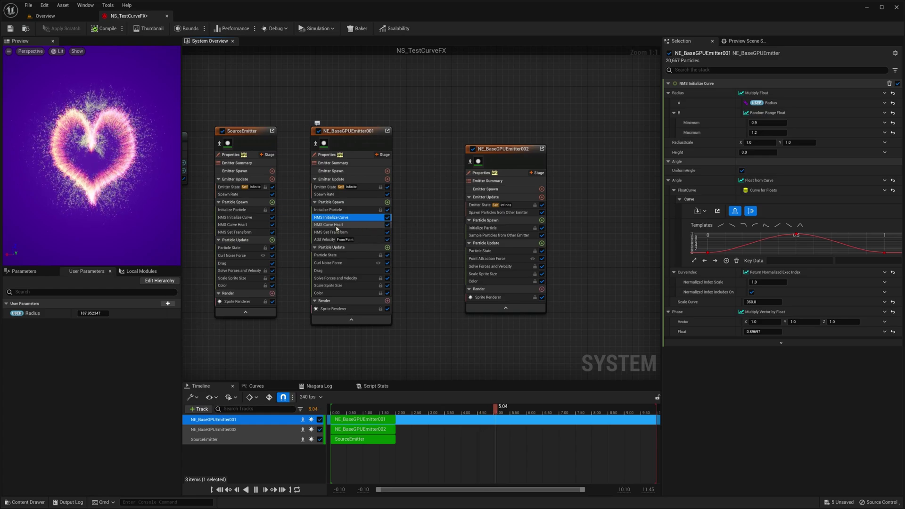
click(315, 143)
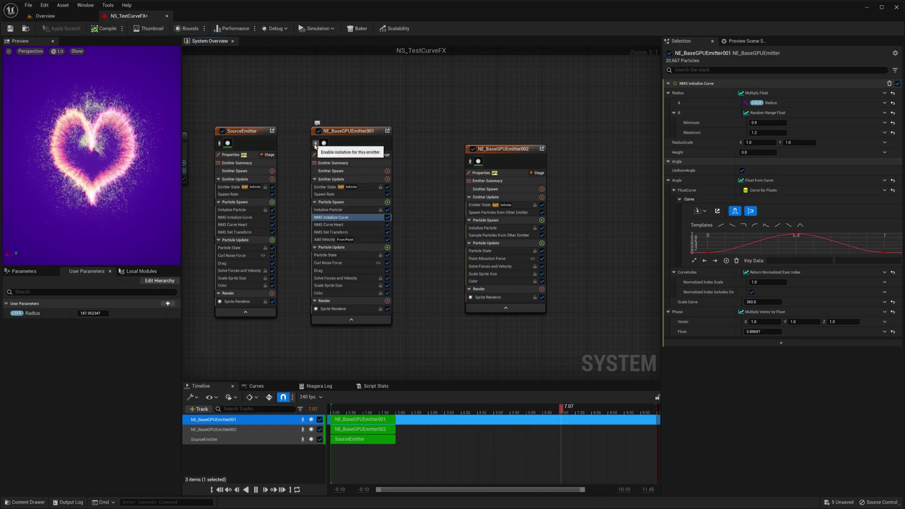
click(387, 202)
text(sha)
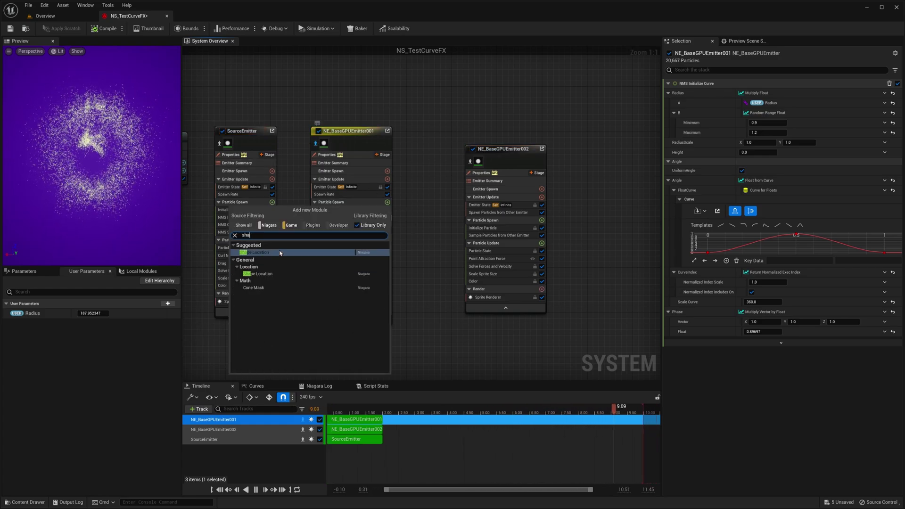
click(251, 253)
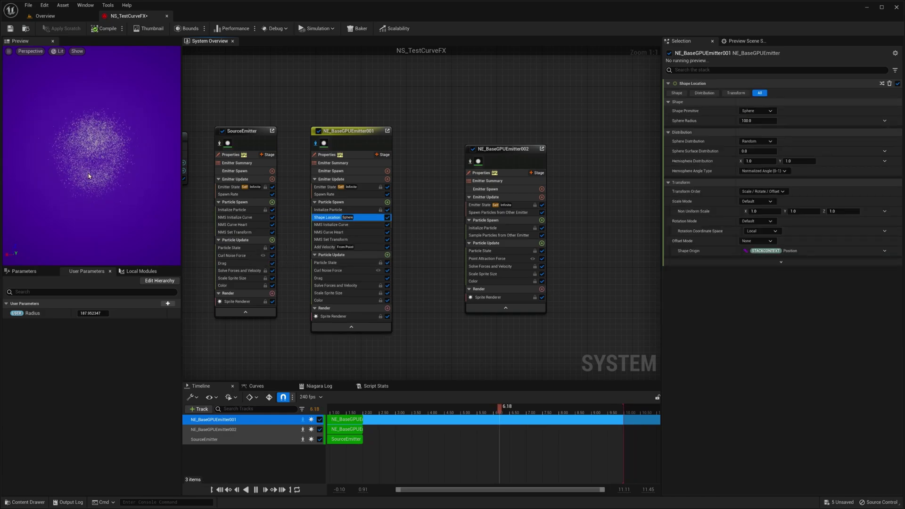
- Set the Shape Location's Sphere Radius to 50 and turn off the second emitter's isolation
click(747, 120)
text(1)
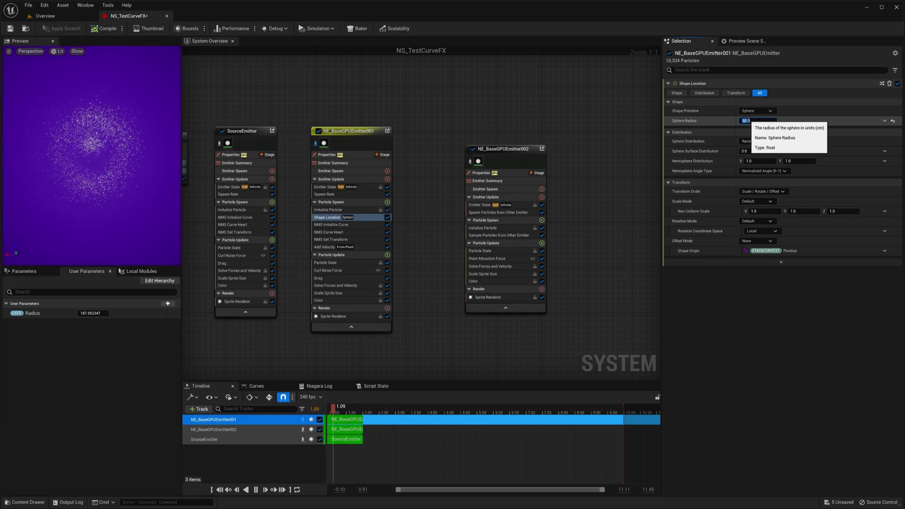
key(Return)
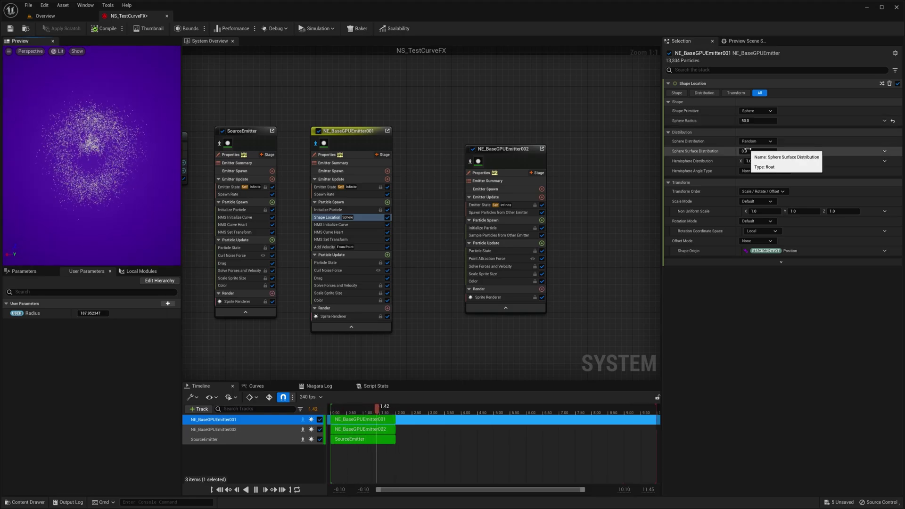
click(315, 144)
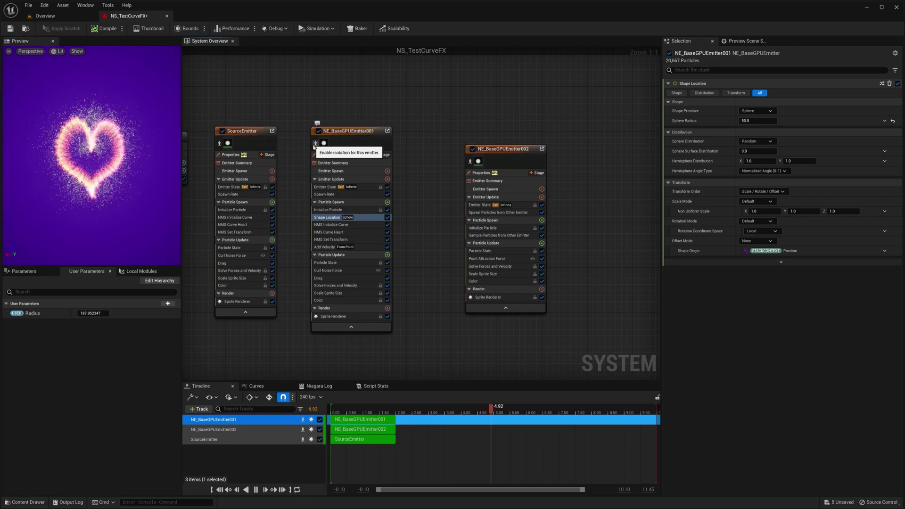
- Set the Spawn Rate Per Particle Cap to 5 in the third emitter's Spawn Particles from Other Emitter module
scroll(529, 250, up, 3)
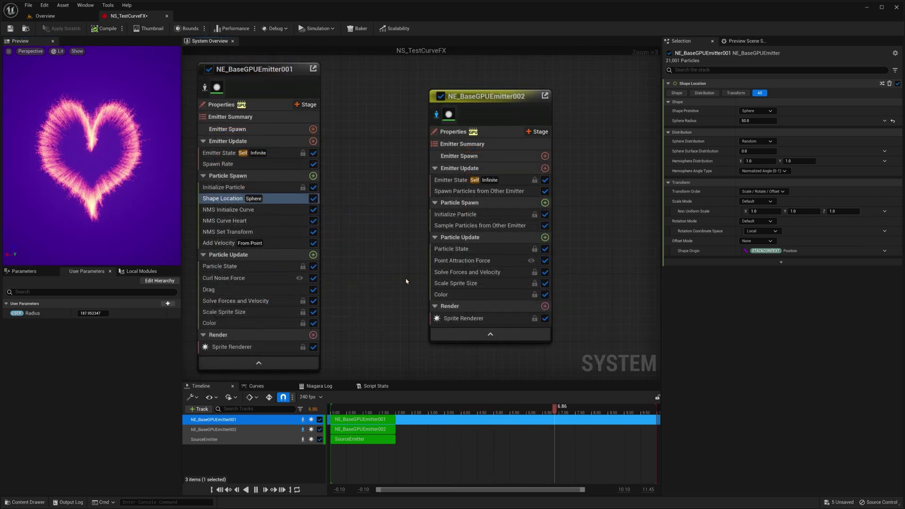
right_drag(398, 273, 347, 271)
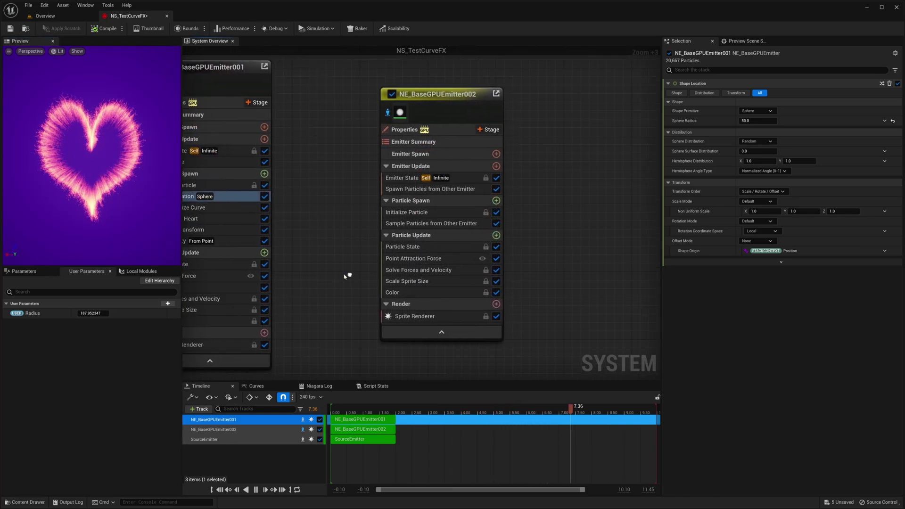
click(429, 189)
click(754, 139)
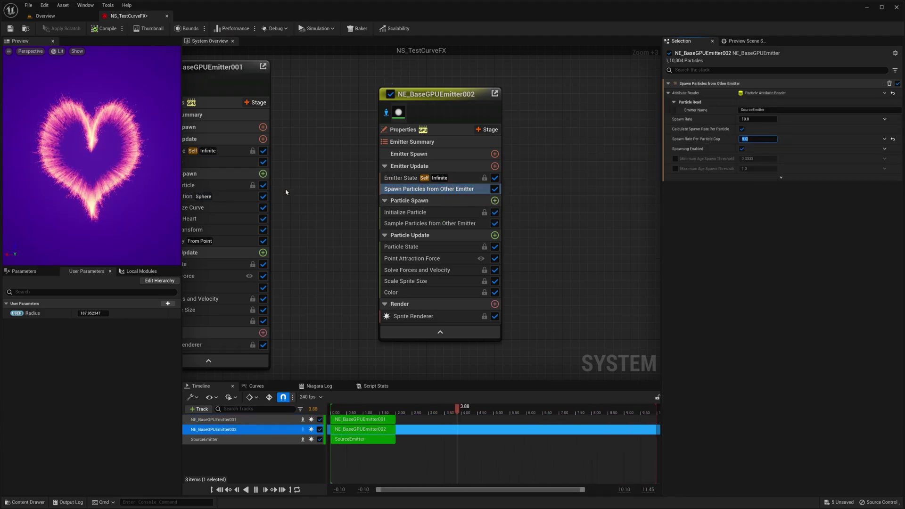
- Add Curl Noise Force and Drag modules to the third emitter's Particle Update
click(494, 235)
text(cu)
key(Return)
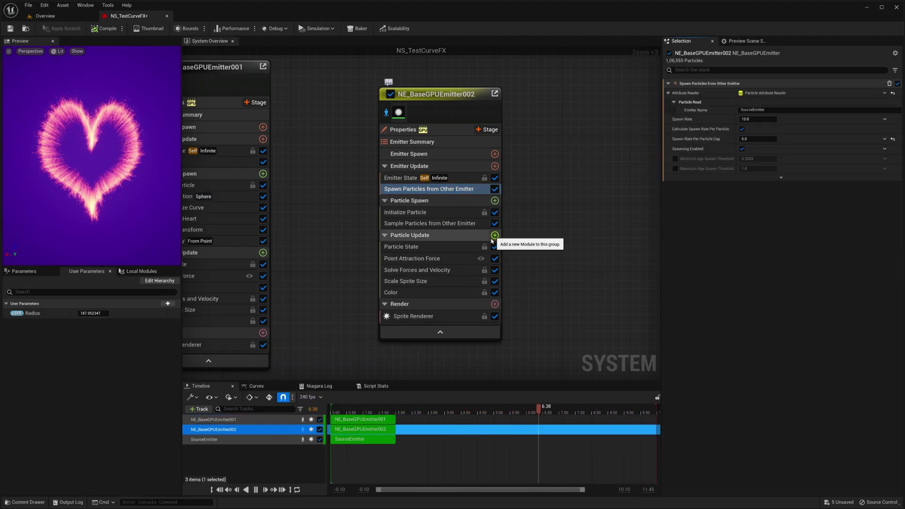
click(494, 235)
text(dra)
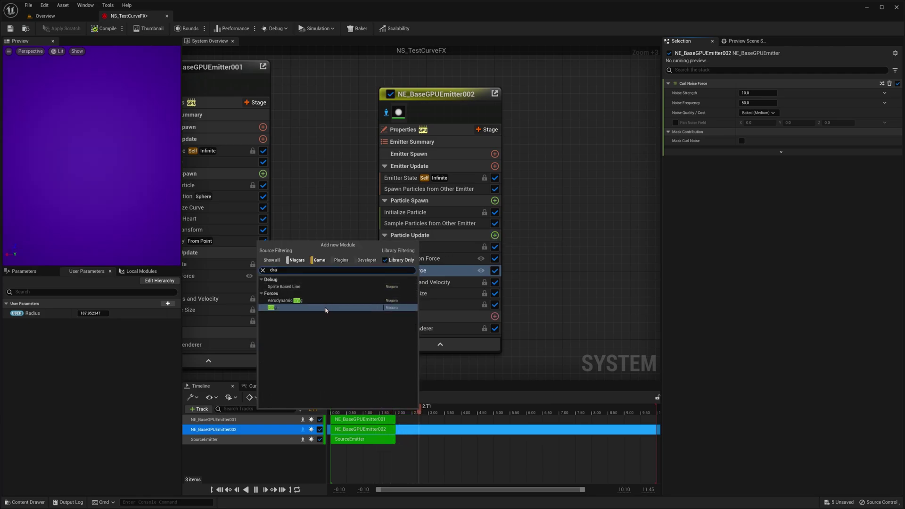
click(325, 308)
- Drive the third emitter's curl Noise Strength with a Float from Curve scaled by 200 and set the Noise Frequency to 50
click(434, 271)
click(885, 93)
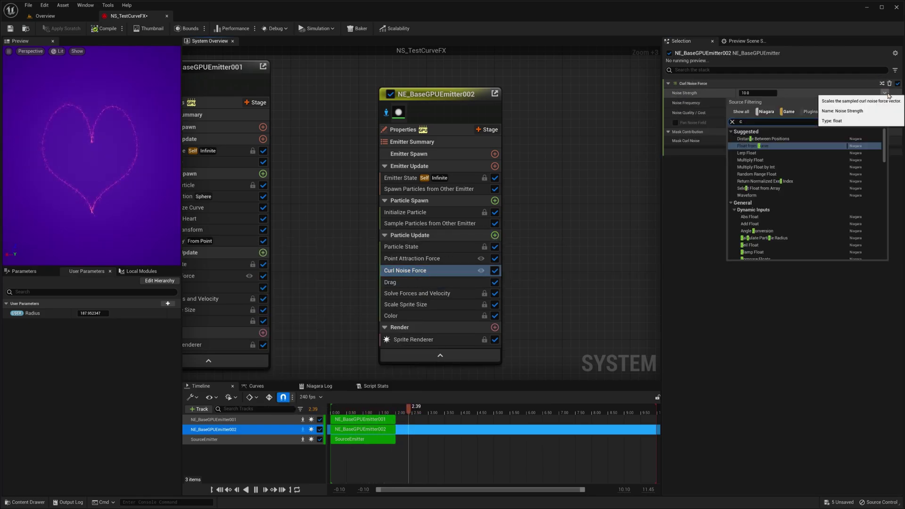
click(755, 197)
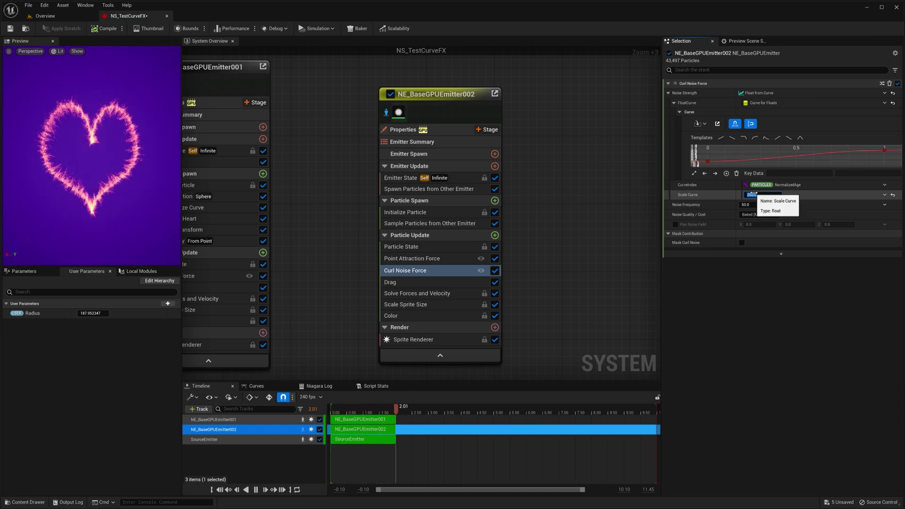
click(769, 205)
text(25)
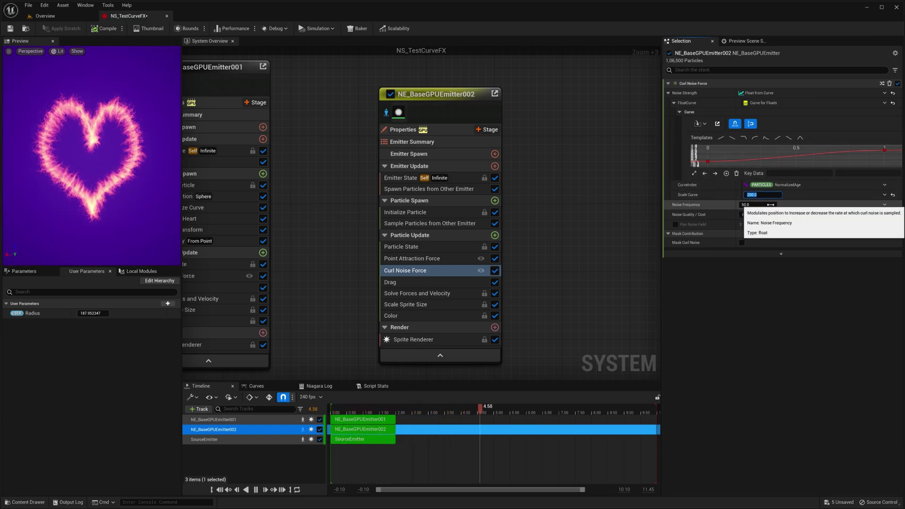
key(Return)
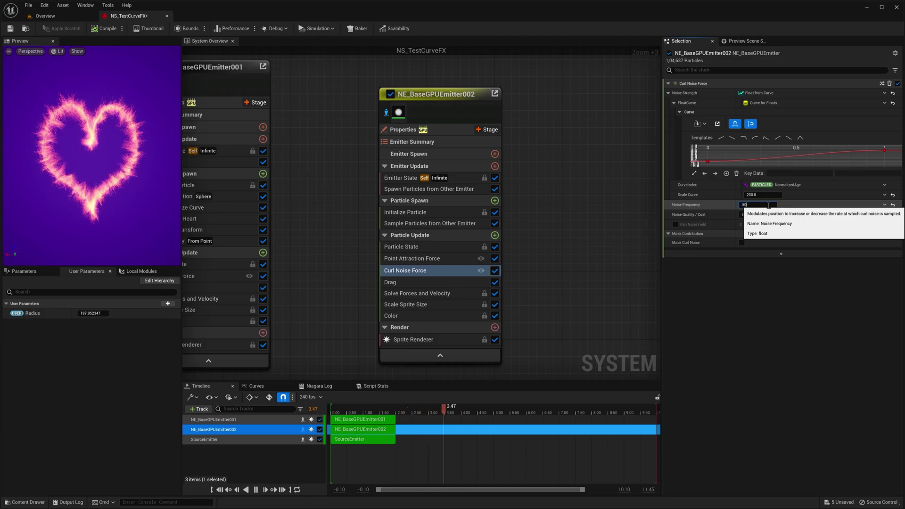
text(50)
key(Return)
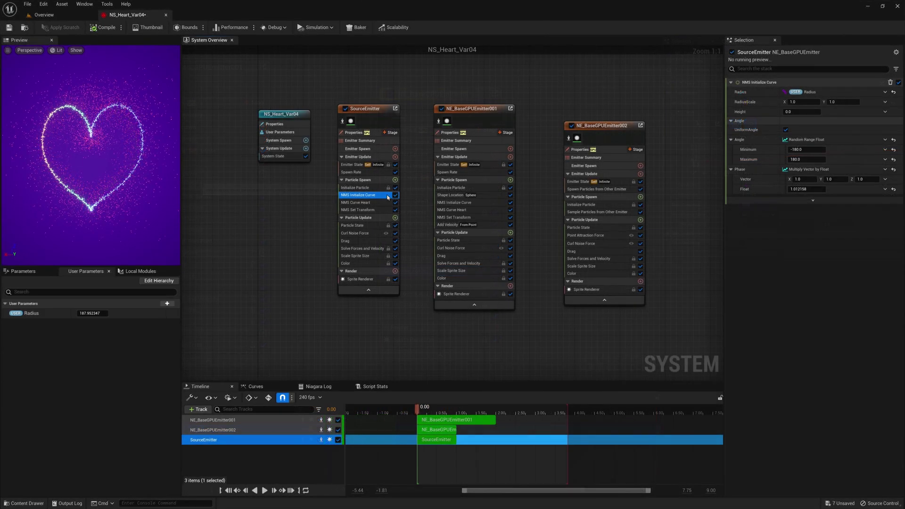
- In NS_Heart_Var04, make the second emitter's NMS Initialize Curve Height read from a new user parameter
click(454, 202)
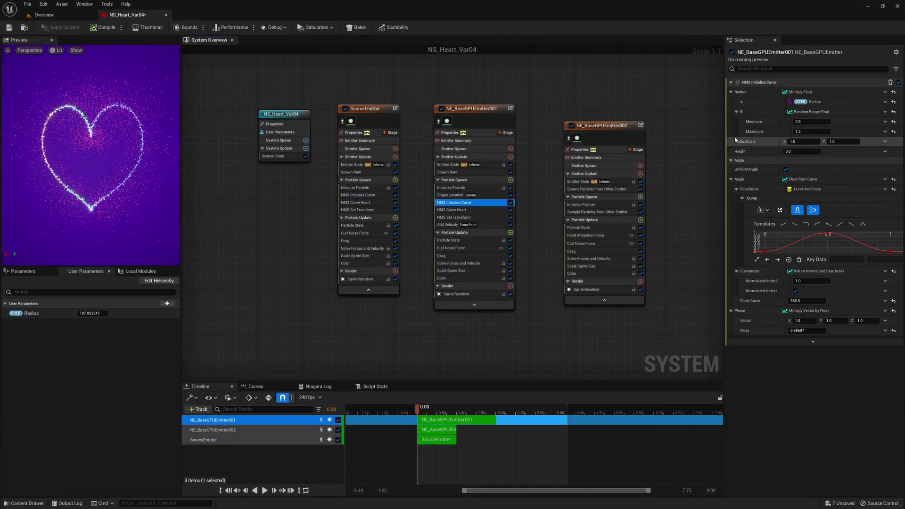
click(884, 151)
click(742, 282)
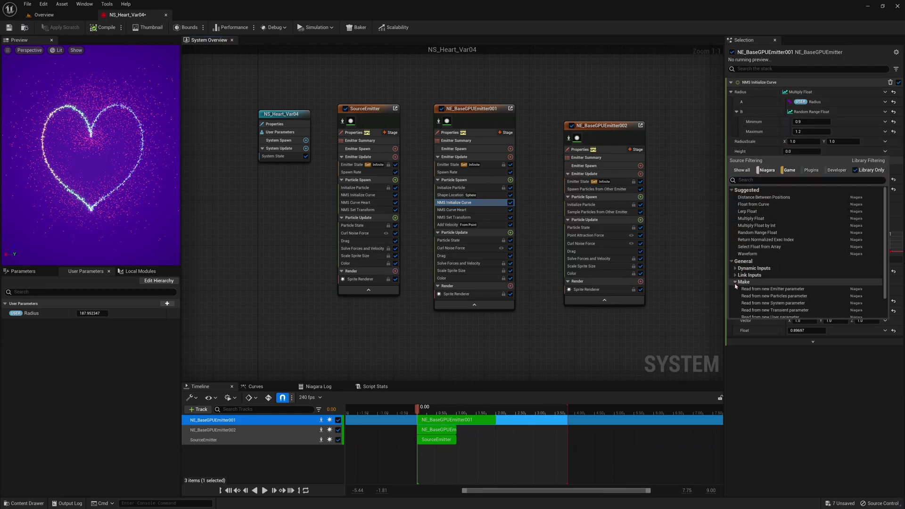
scroll(758, 294, down, 1)
click(759, 294)
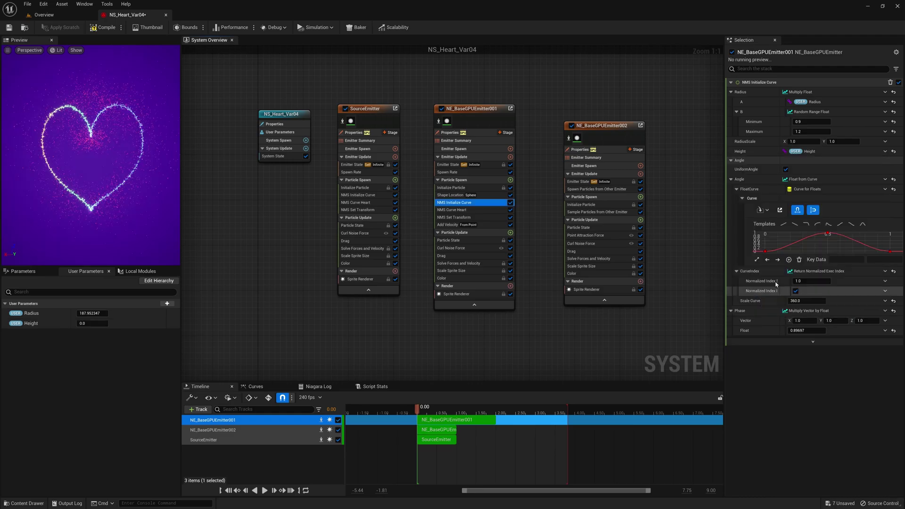
- Link the Height of SourceEmitter's NMS Initialize Curve to the user Height parameter
click(356, 195)
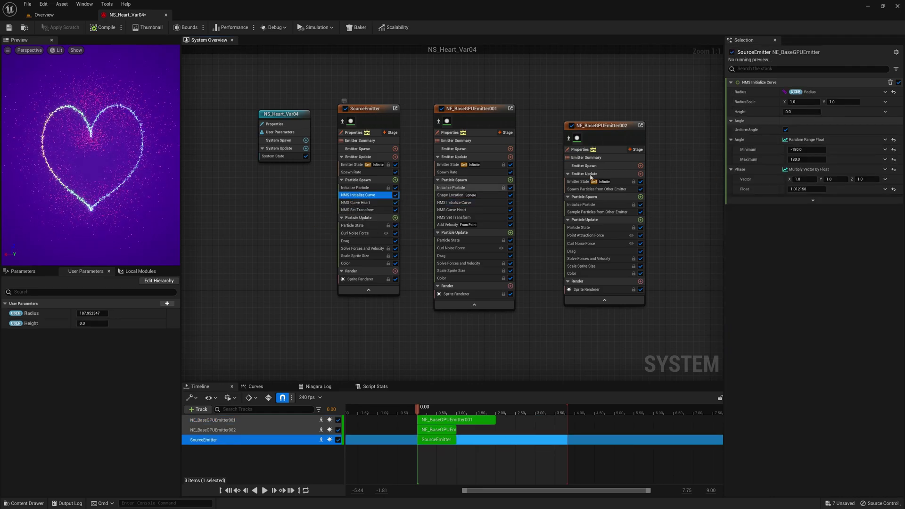
click(887, 113)
text(hei)
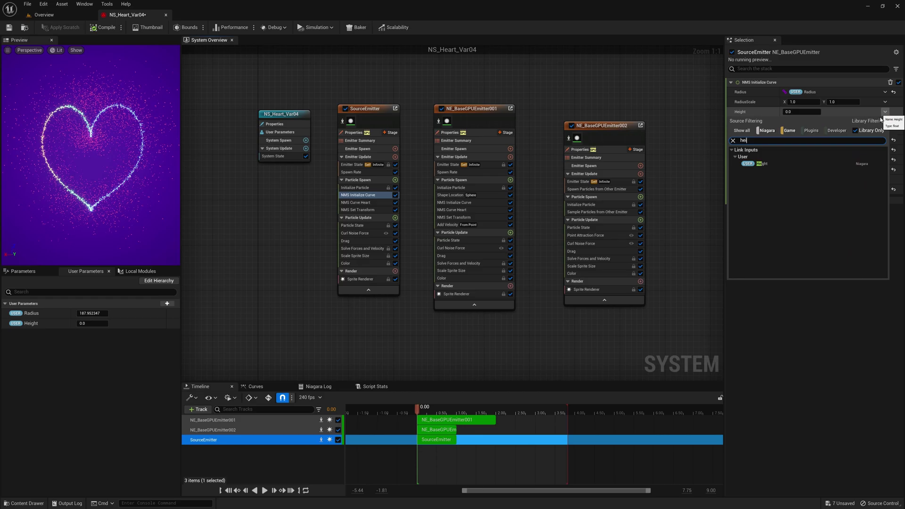
click(760, 164)
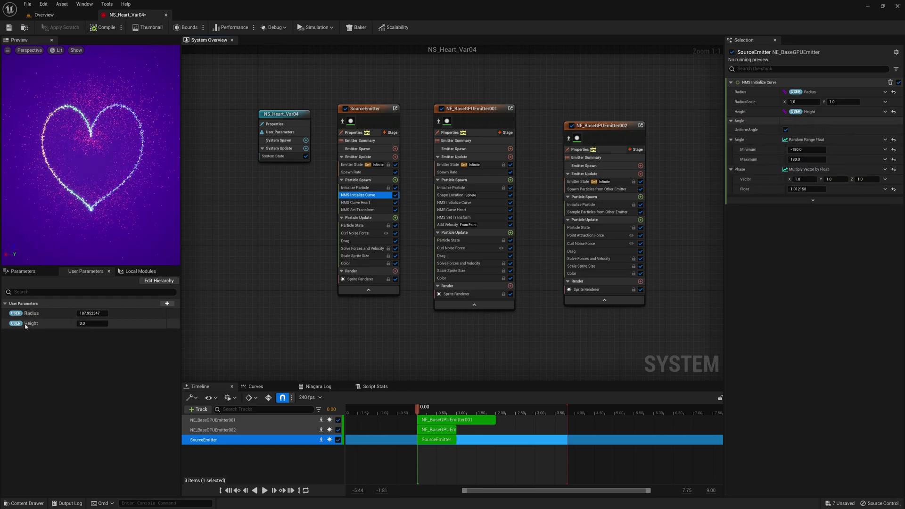
- Adjust the user Height parameter to about 89.84 while viewing the heart from the side
drag(71, 189, 71, 153)
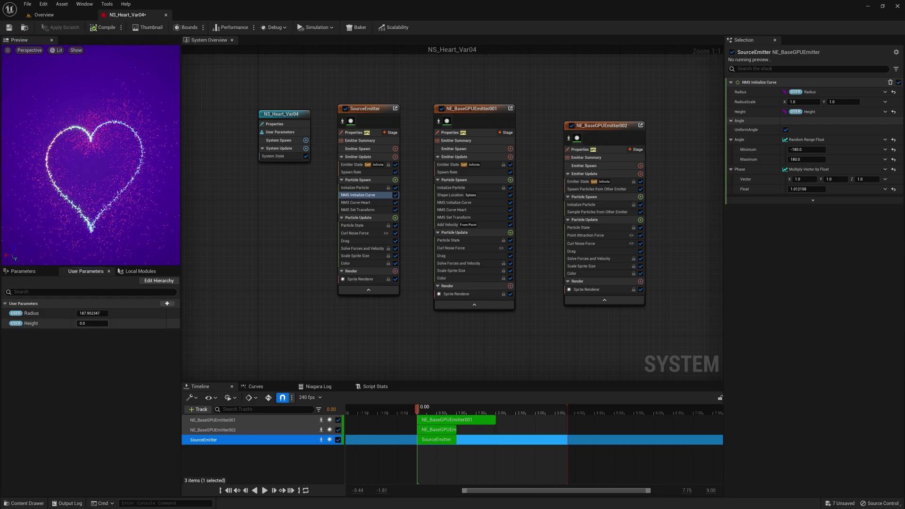
drag(92, 324, 150, 323)
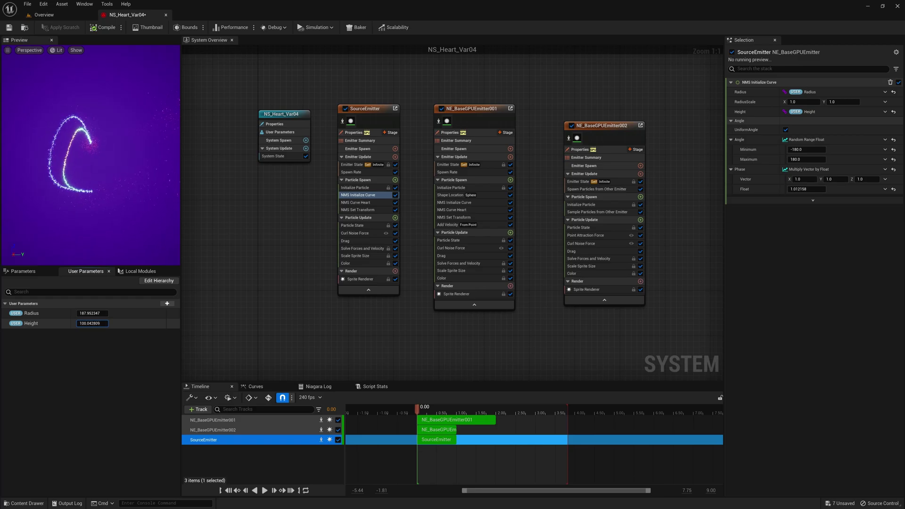
drag(92, 324, 71, 323)
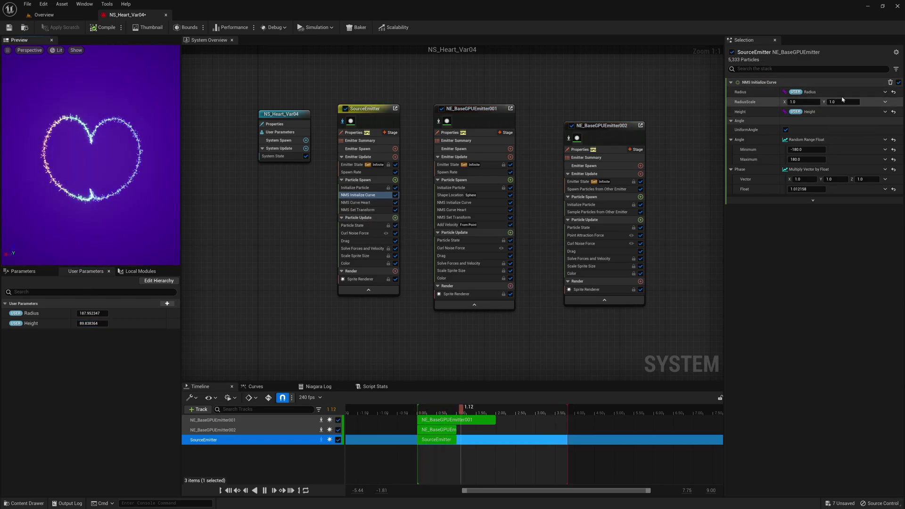
- Drive SourceEmitter's curve Radius with a Random Range Float whose Maximum is linked to the user Radius
click(885, 93)
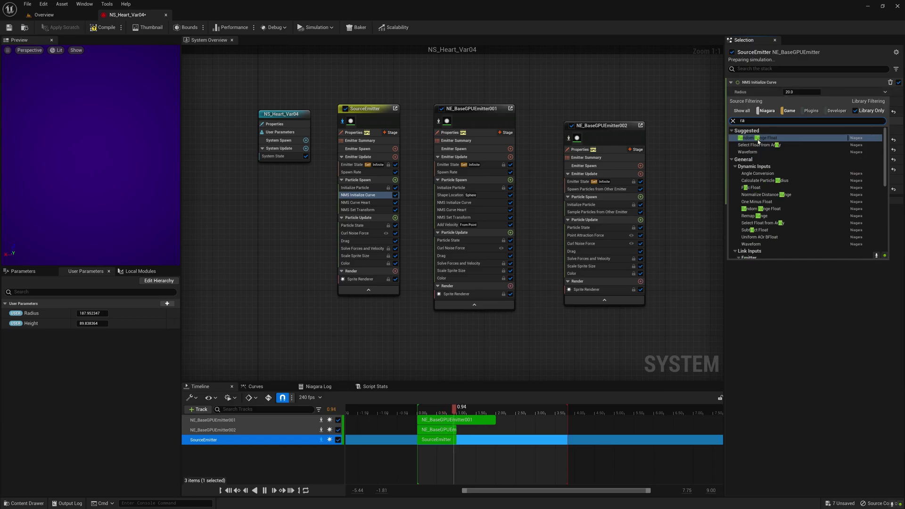
click(759, 141)
click(885, 112)
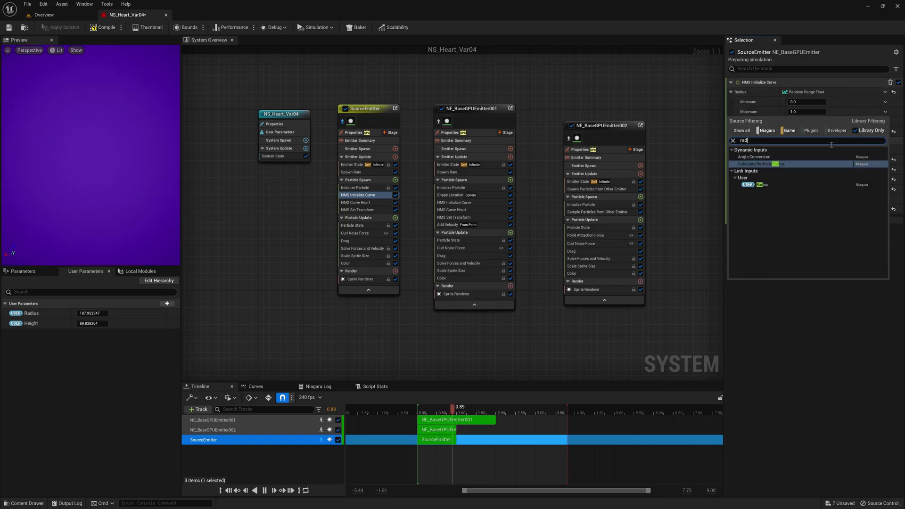
click(797, 186)
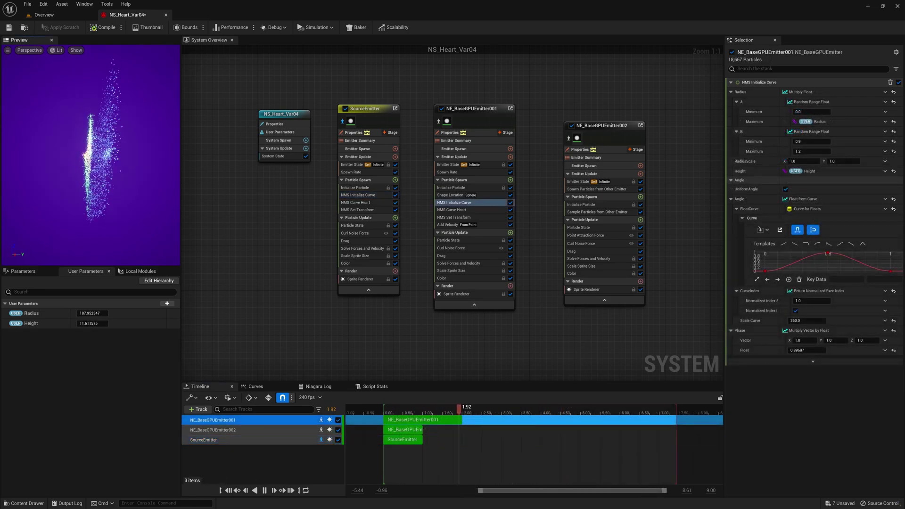
drag(62, 156, 141, 156)
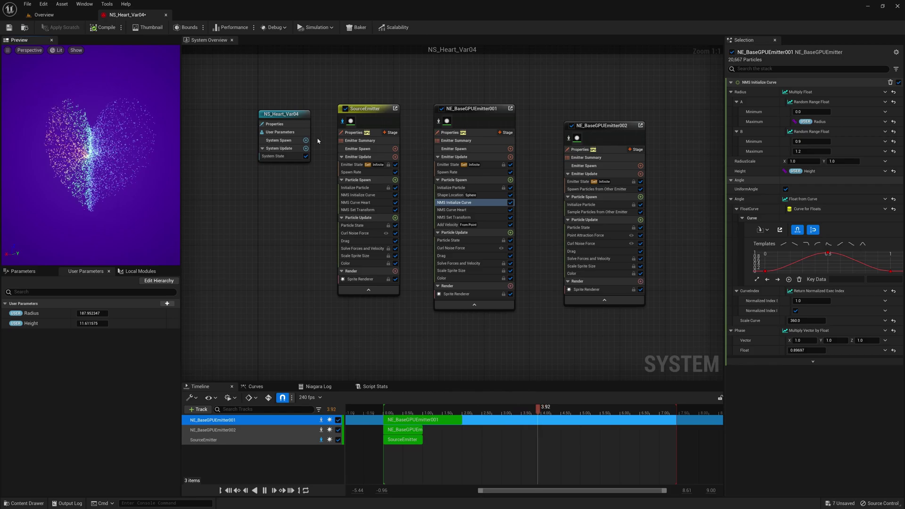